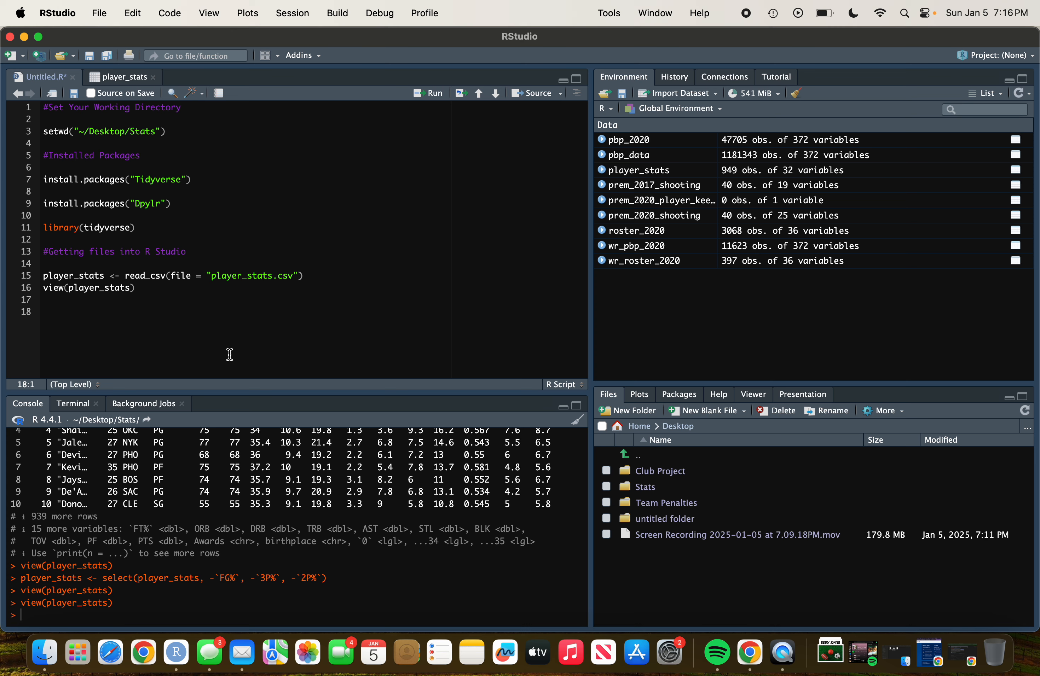
Review the script's working-directory, package-install and CSV-loading lines.
triple_click(114, 109)
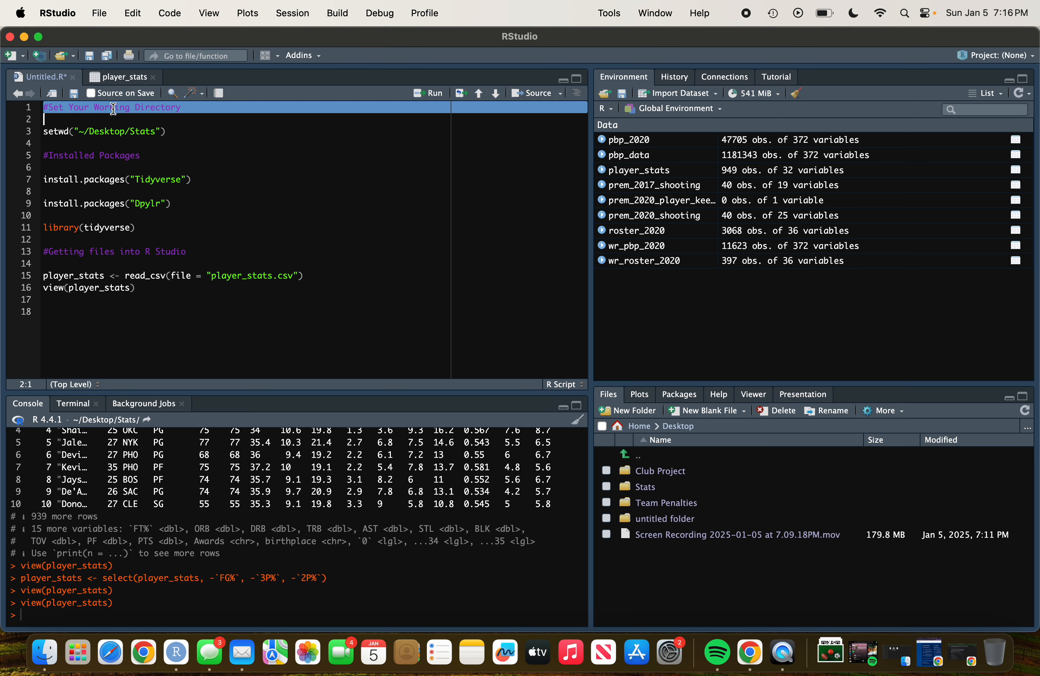
left_click(113, 109)
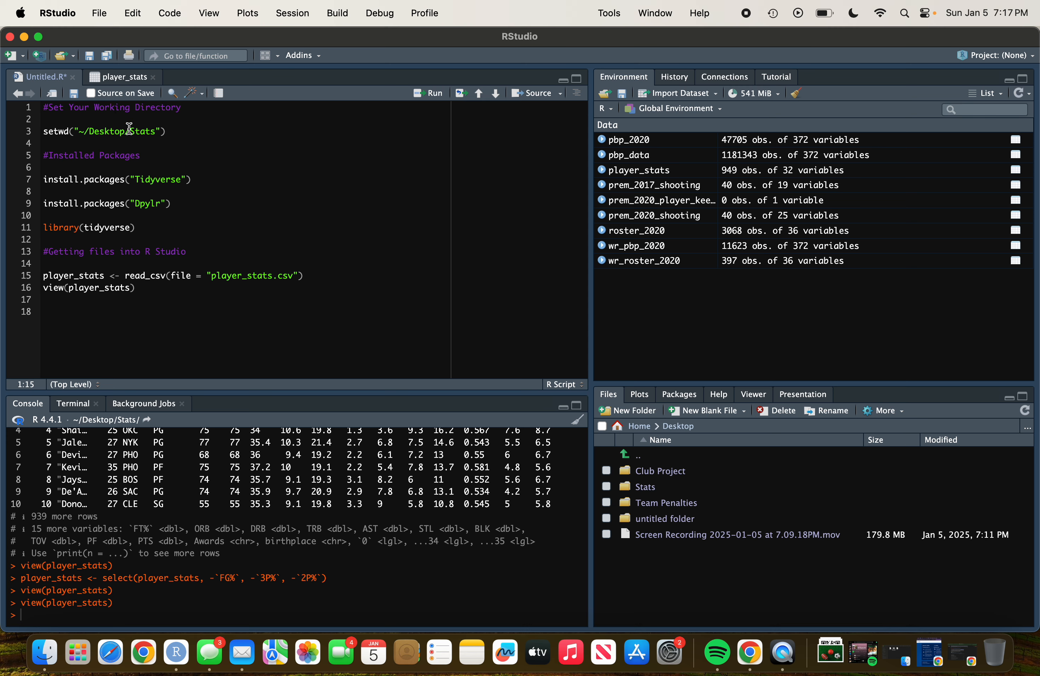
left_click_drag(131, 131, 159, 131)
left_click(172, 170)
double_click(255, 269)
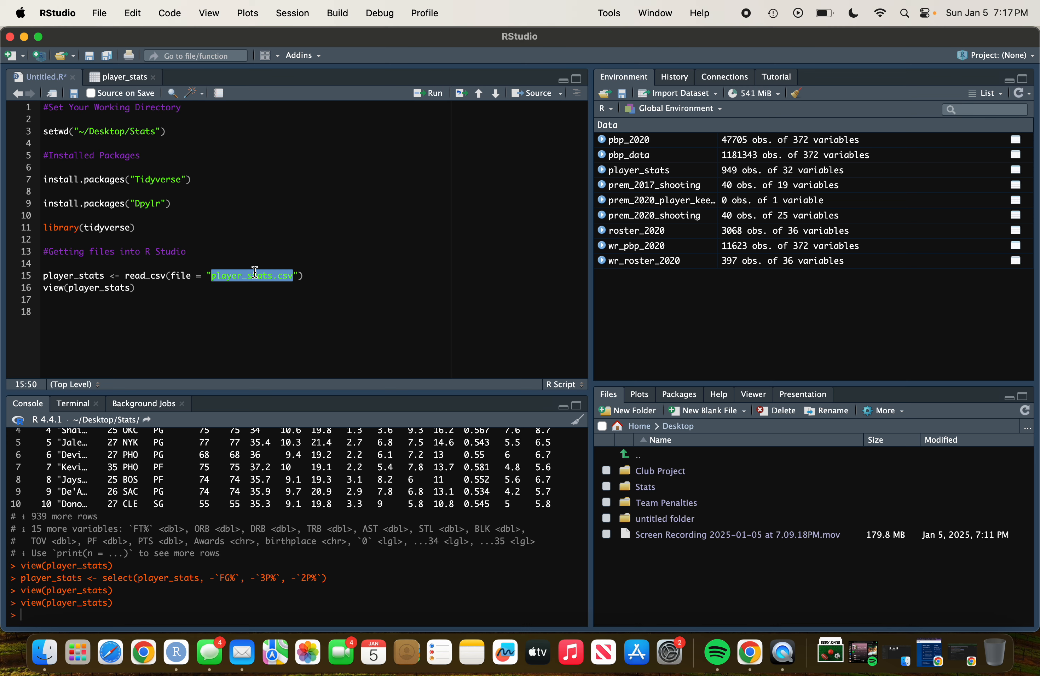
left_click(255, 304)
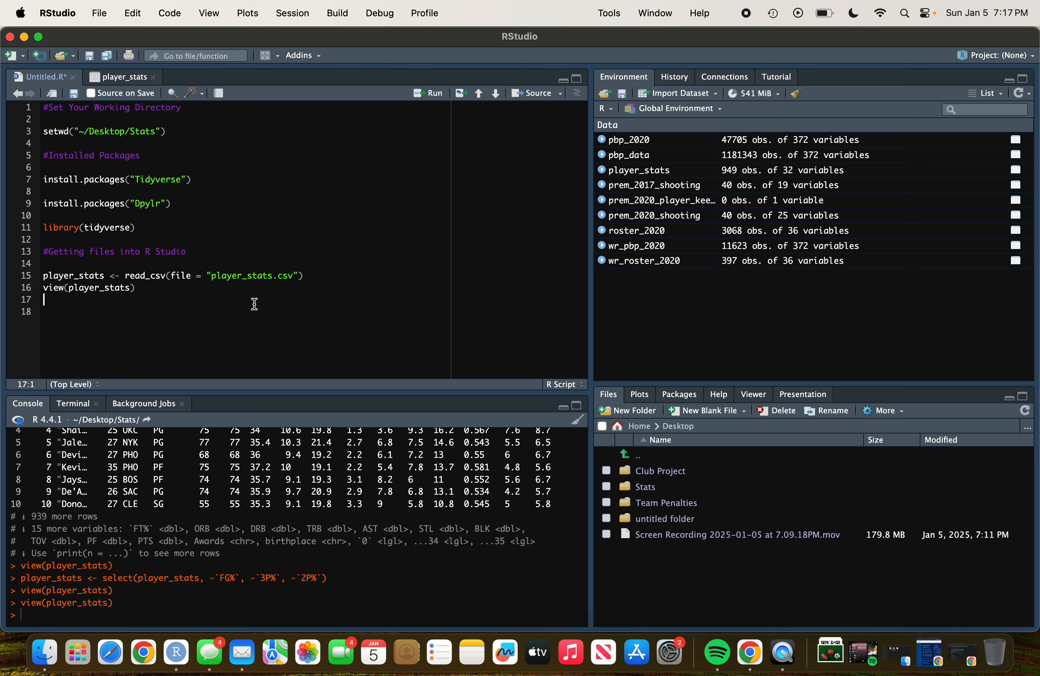
double_click(253, 283)
double_click(258, 271)
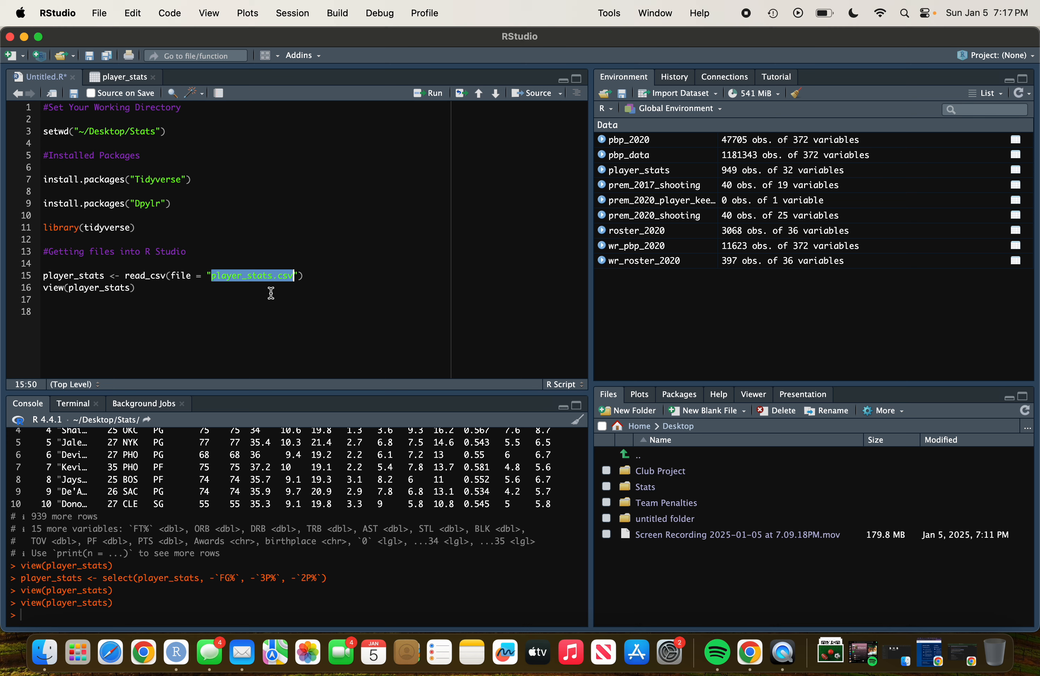
left_click(258, 275)
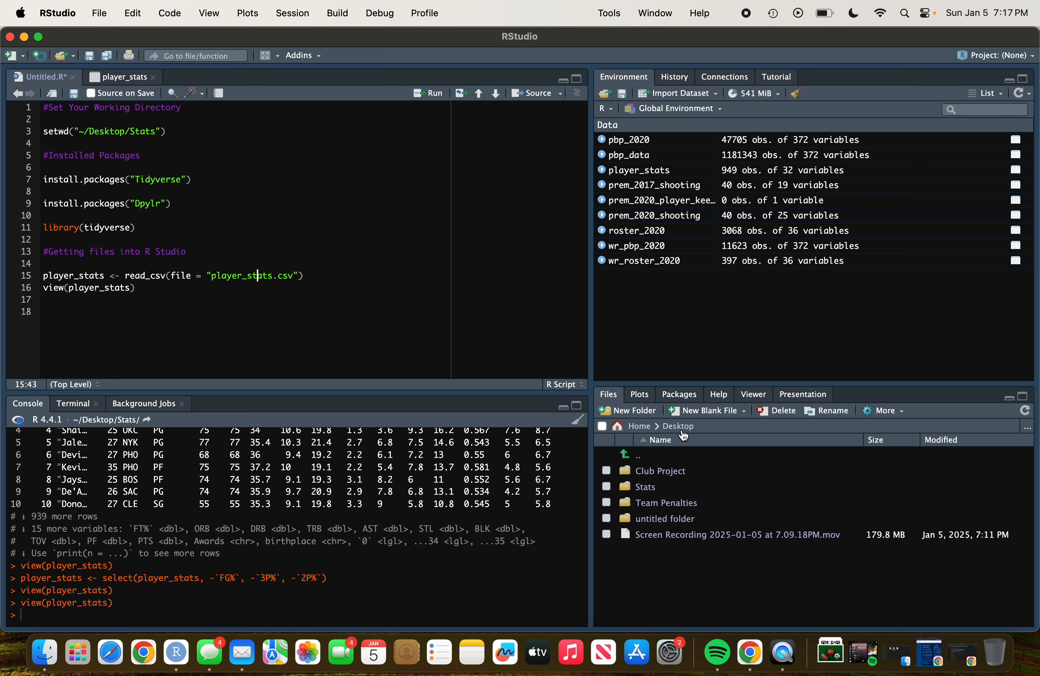
double_click(147, 132)
left_click(321, 275)
Run the install.packages("Tidyverse") line and the library(tidyverse) line.
left_click(205, 183)
left_click(420, 94)
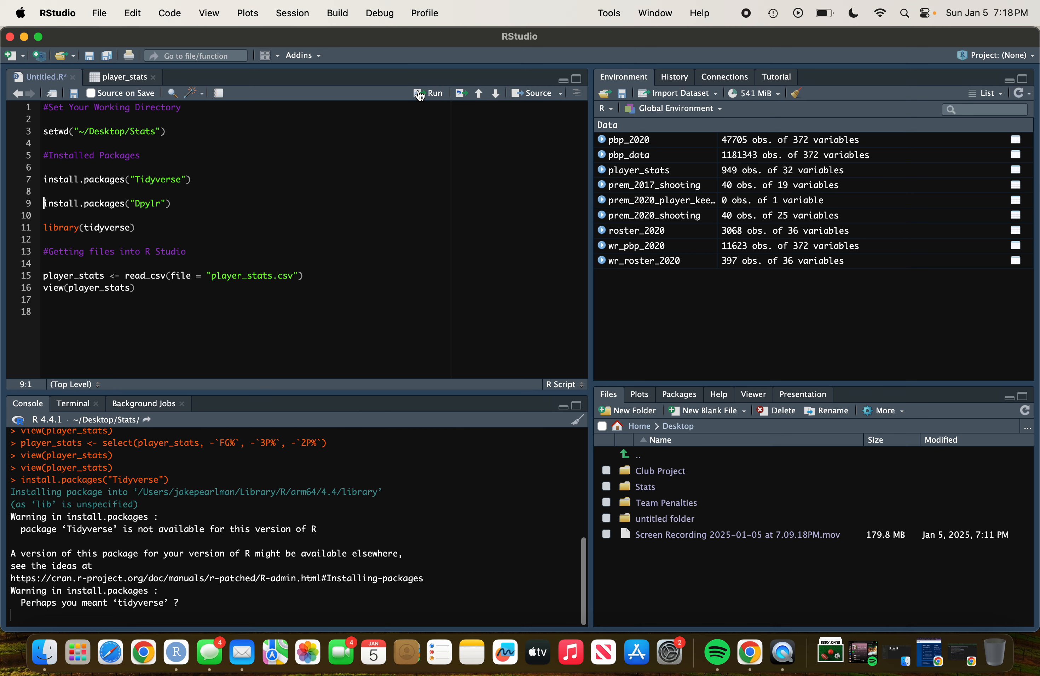
left_click(171, 227)
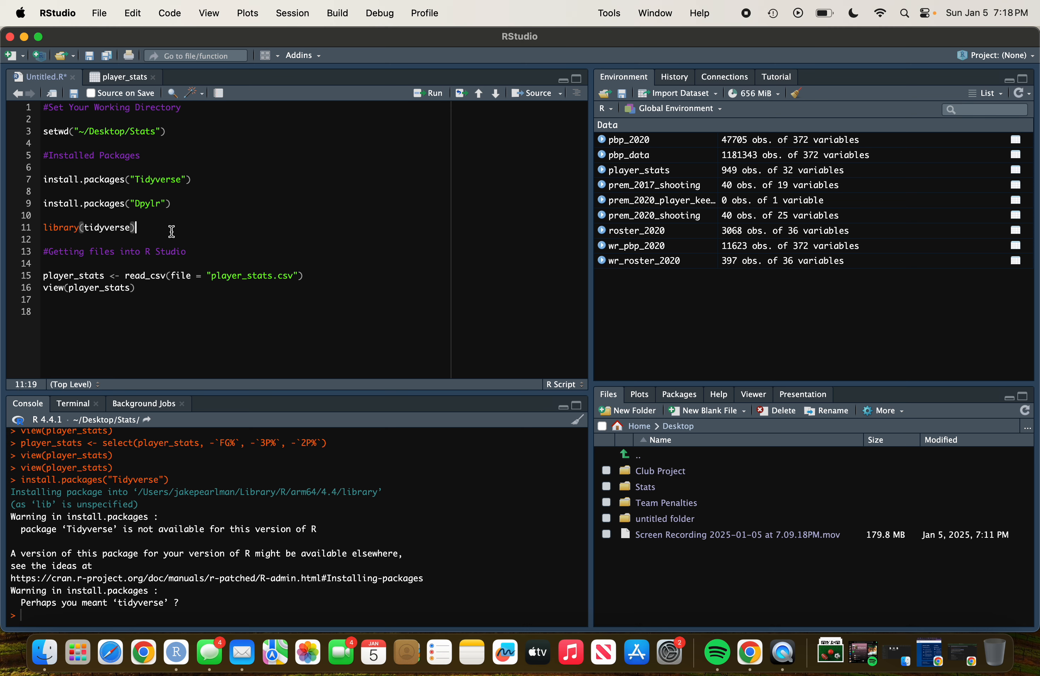
left_click(428, 93)
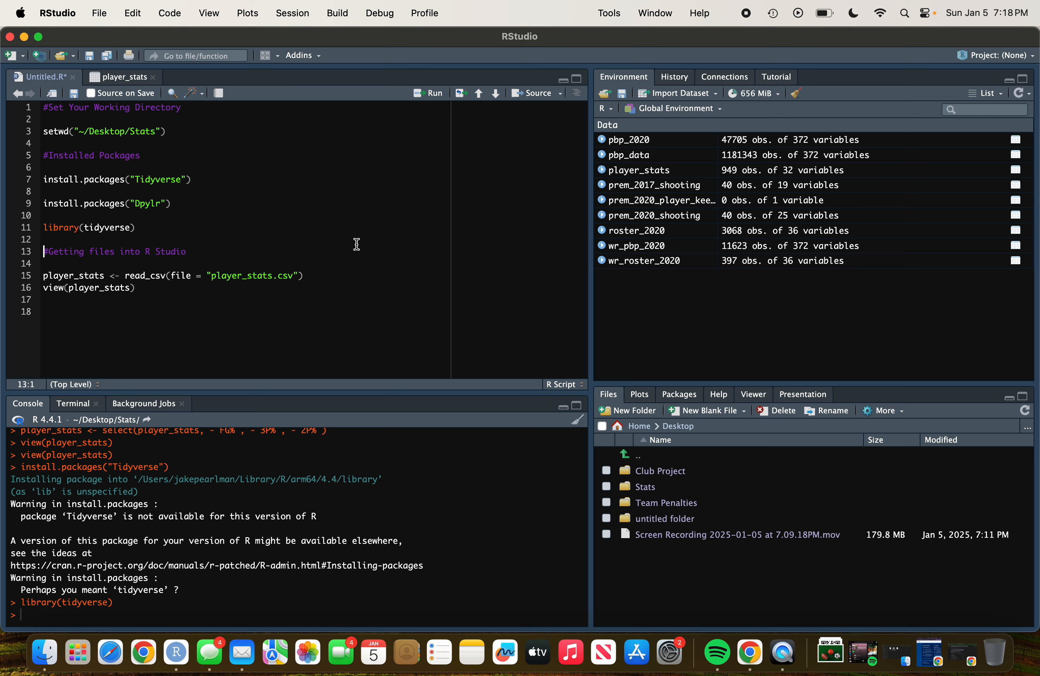
Run the view(player_stats) line and browse the columns of the player_stats data table.
double_click(280, 279)
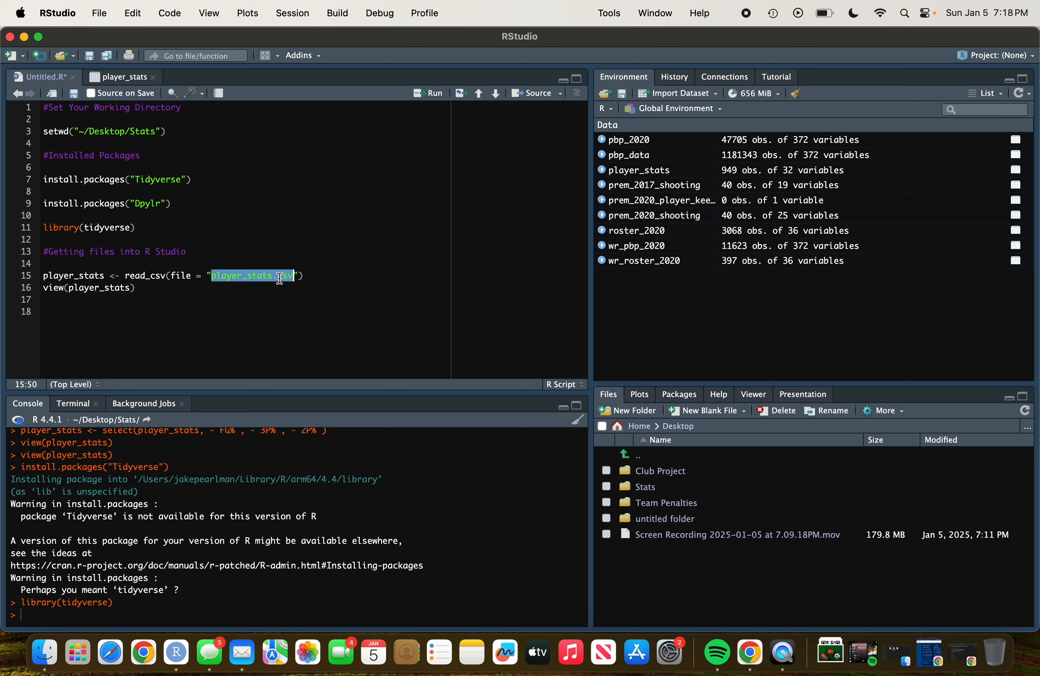
double_click(156, 276)
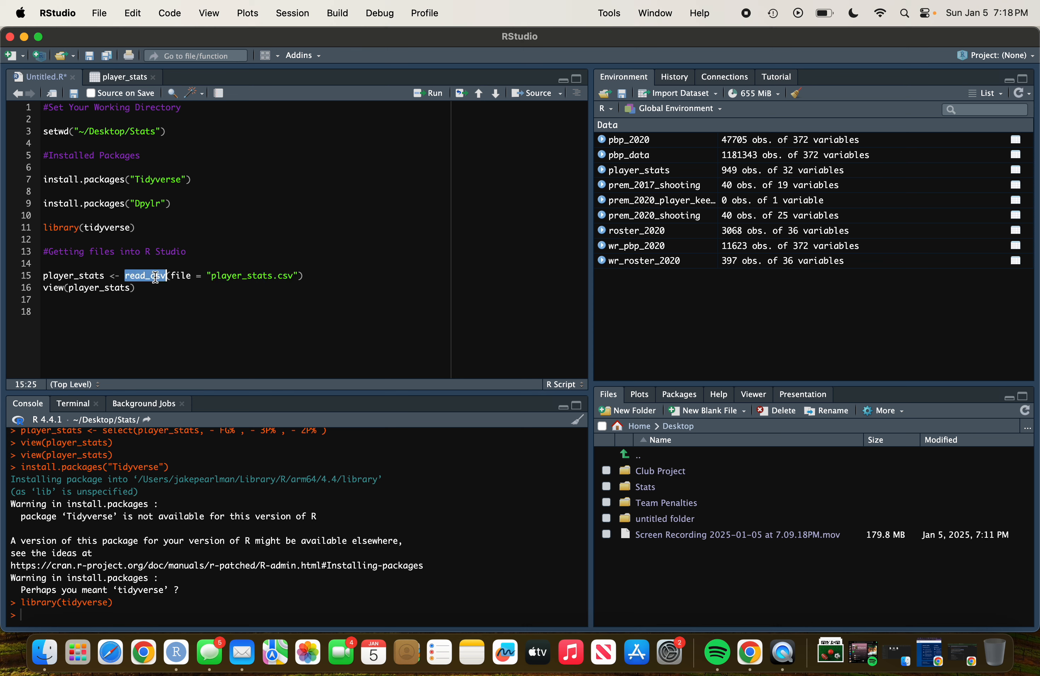
double_click(277, 272)
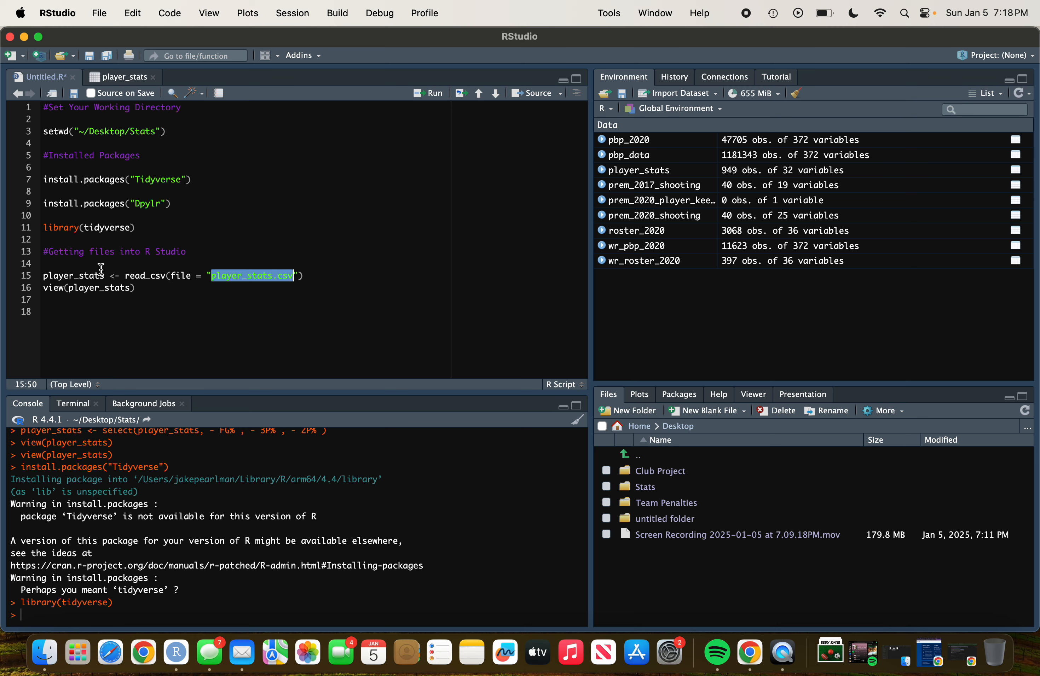
left_click(79, 275)
double_click(78, 275)
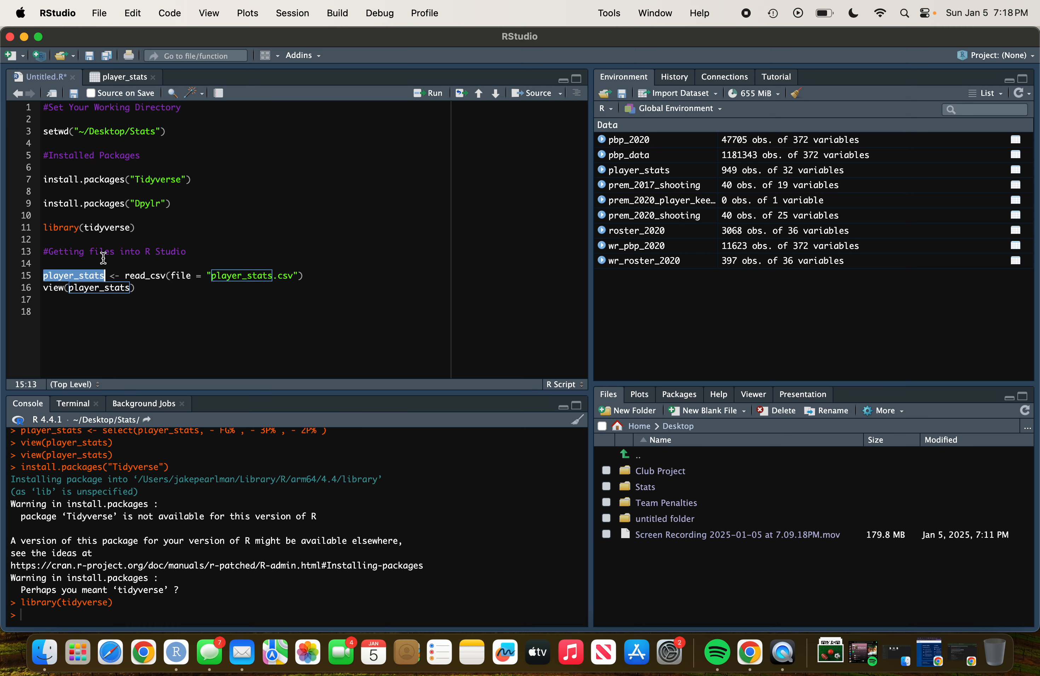
left_click(140, 289)
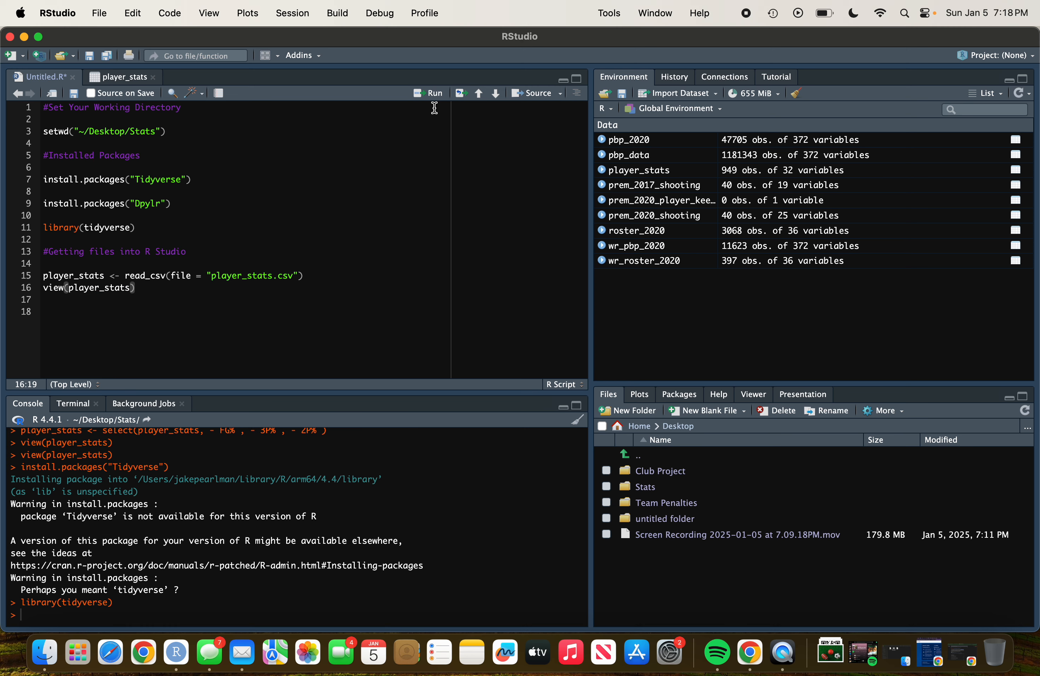
left_click(435, 93)
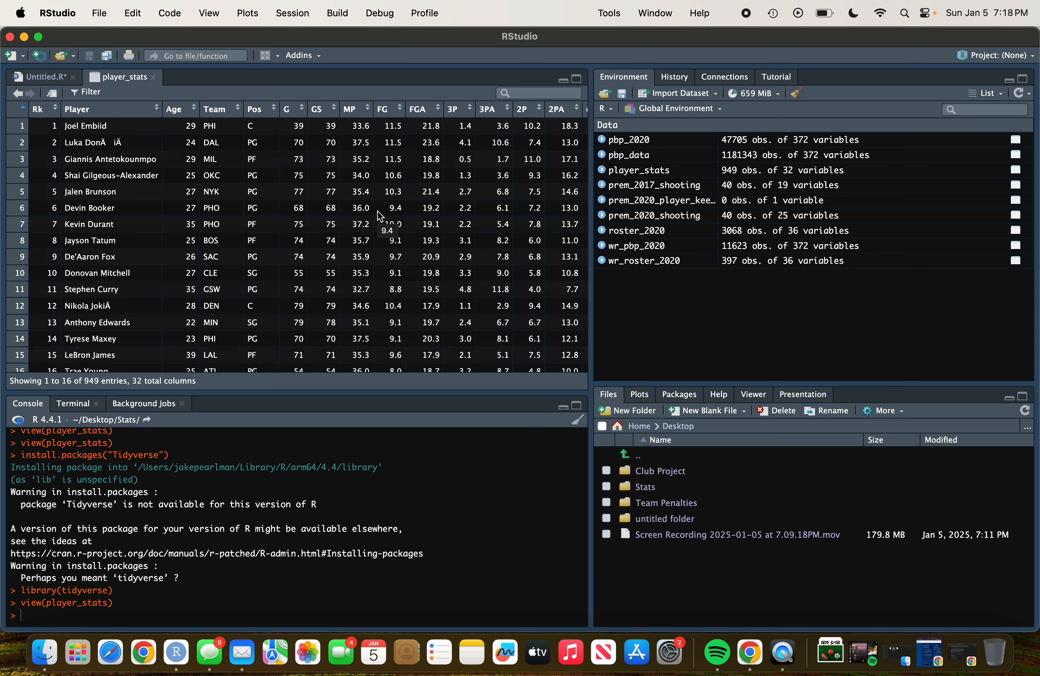
scroll(377, 210, "right", 2)
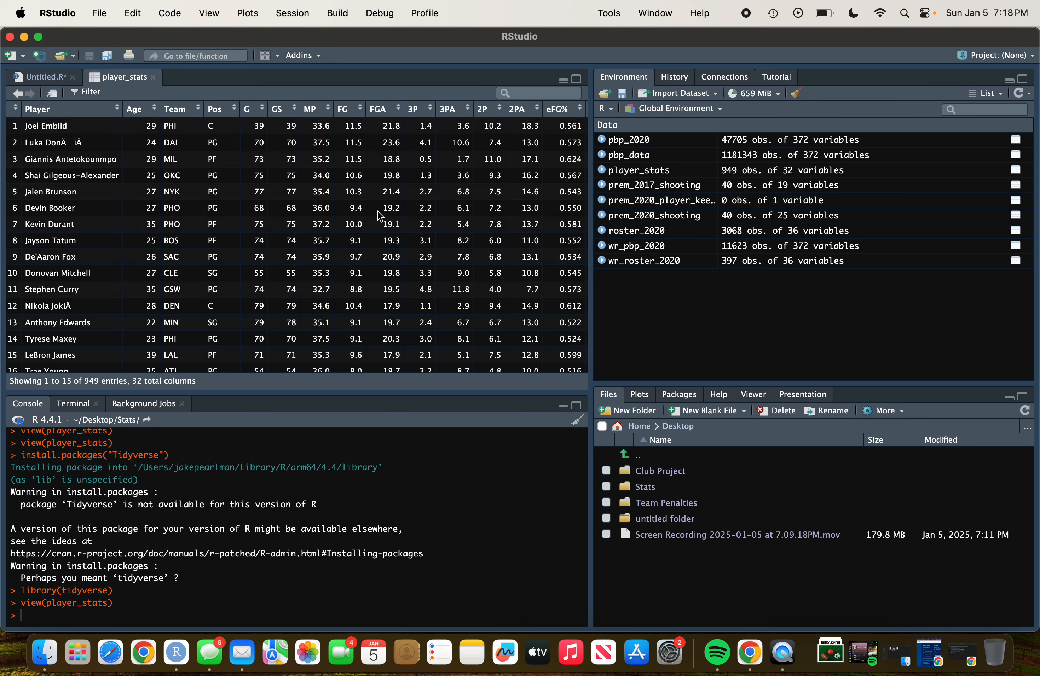
scroll(376, 210, "left", 2)
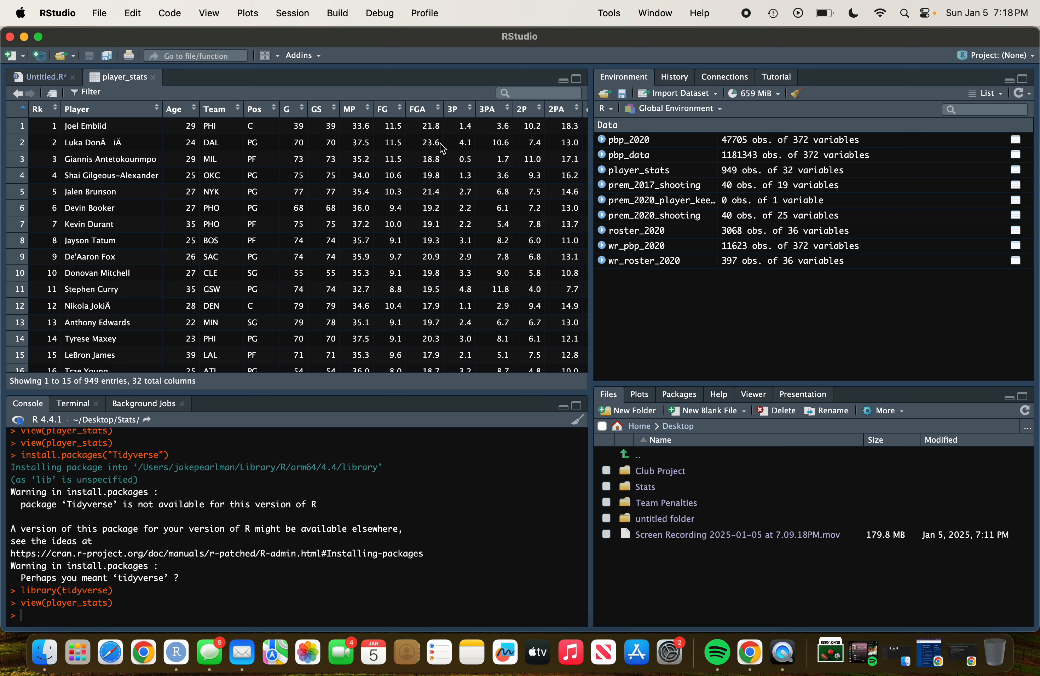
left_click(38, 76)
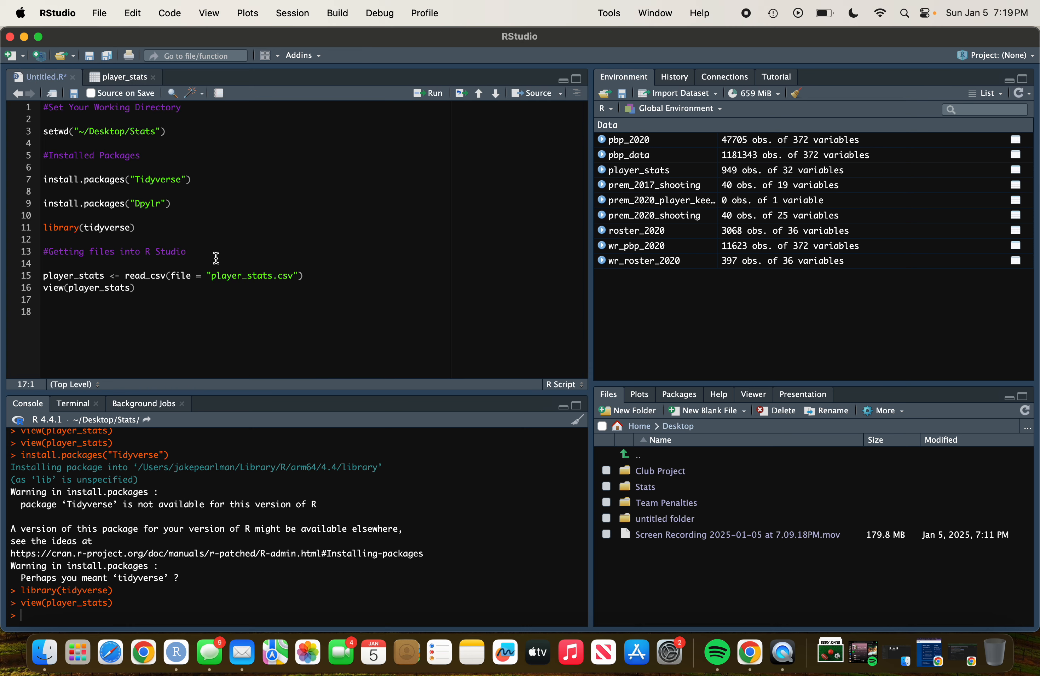
Re-run the read_csv import of player_stats.csv and the view(player_stats) line.
left_click(201, 274)
left_click(433, 93)
left_click(432, 93)
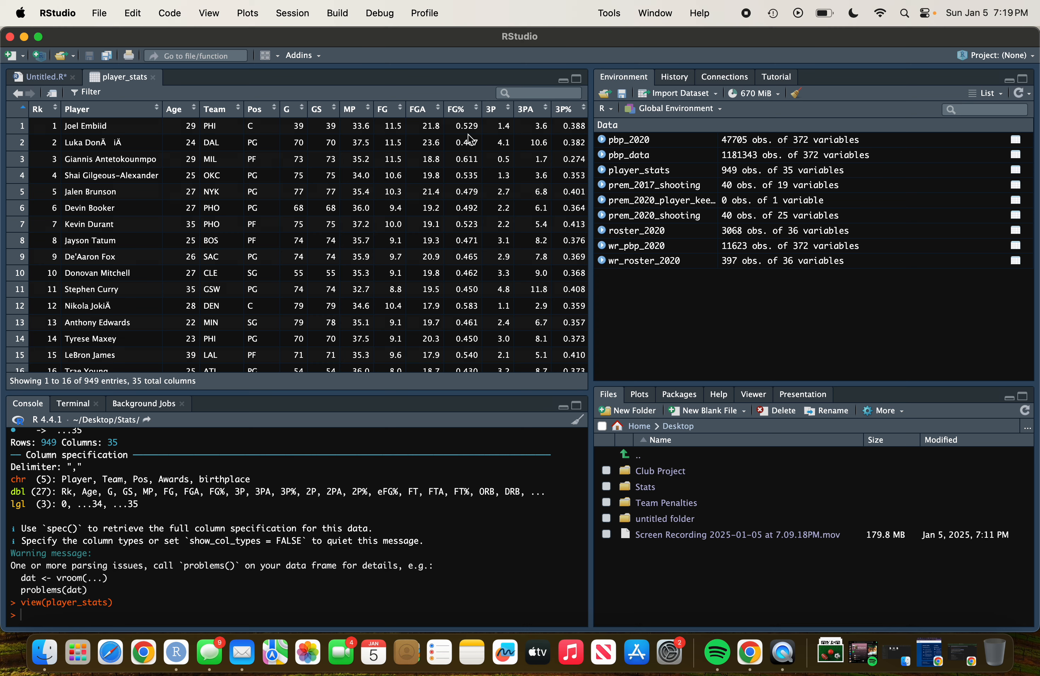
left_click(54, 80)
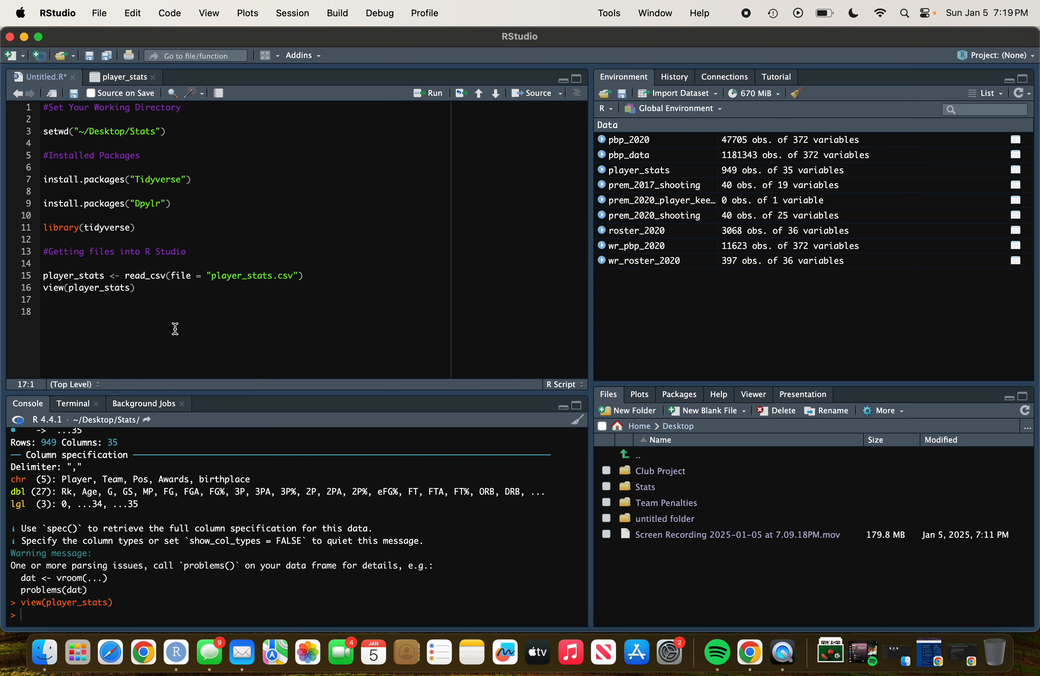
Begin a new line assigning player_stats <- select(player_stats, - to drop columns.
key("Return")
type("sle")
key("BackSpace")
key("BackSpace")
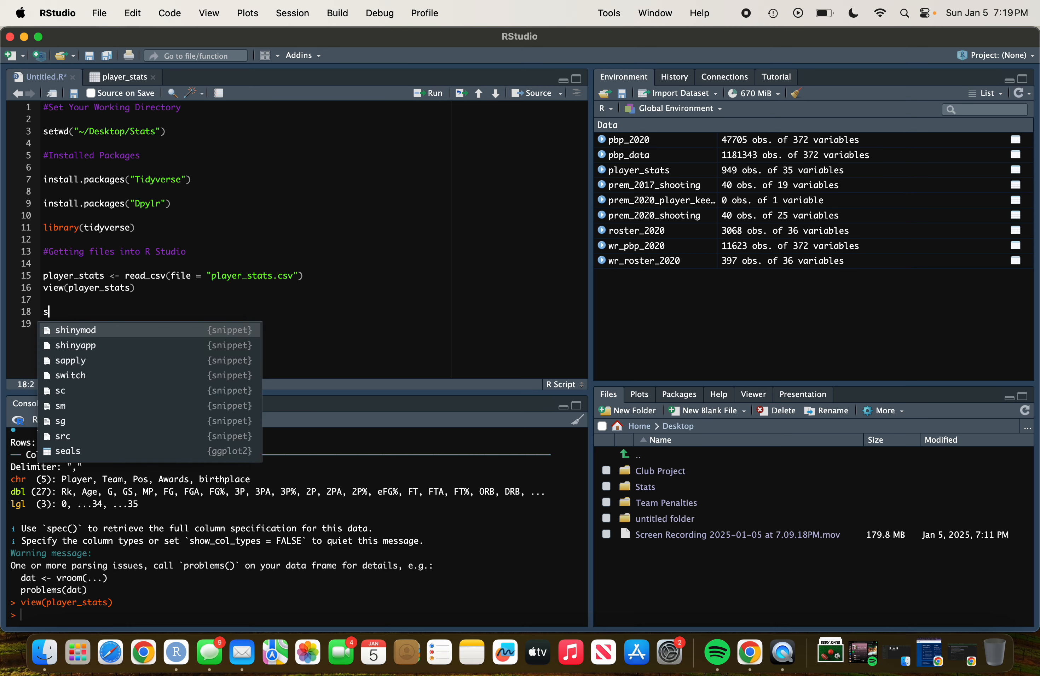
type("elect")
key("Return")
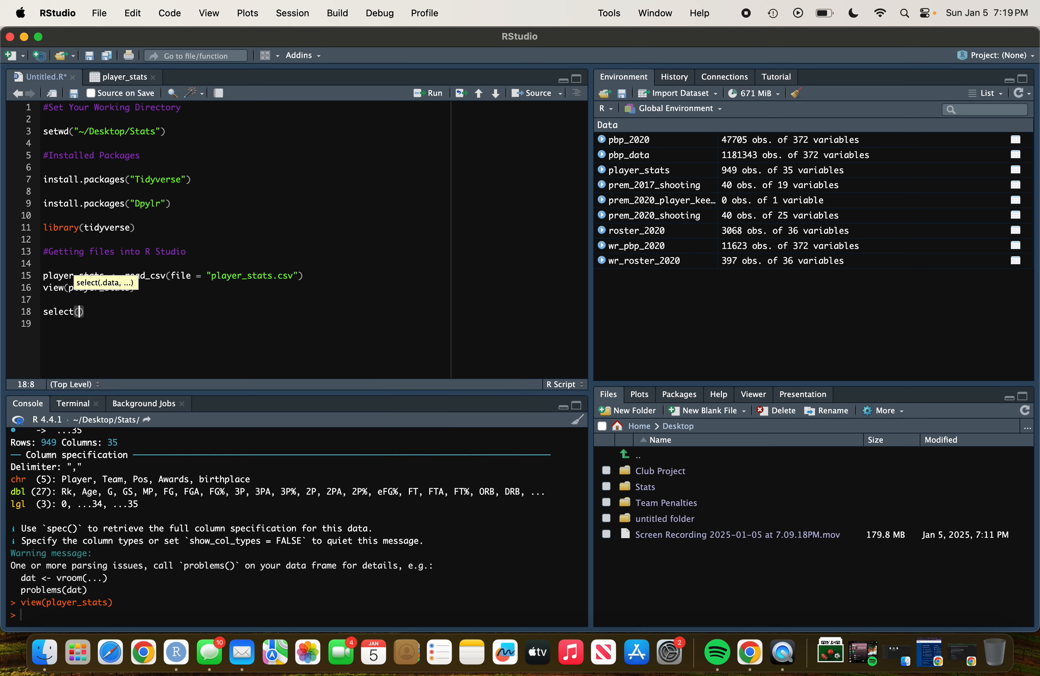
left_click(45, 312)
type("player")
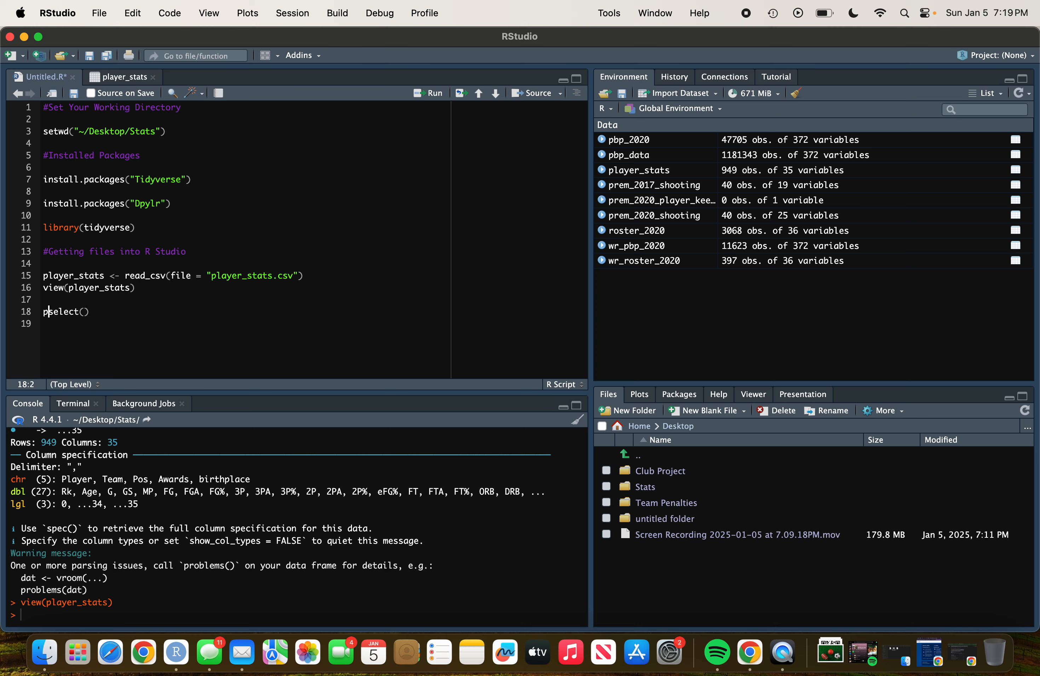
type("_stats")
type(" <")
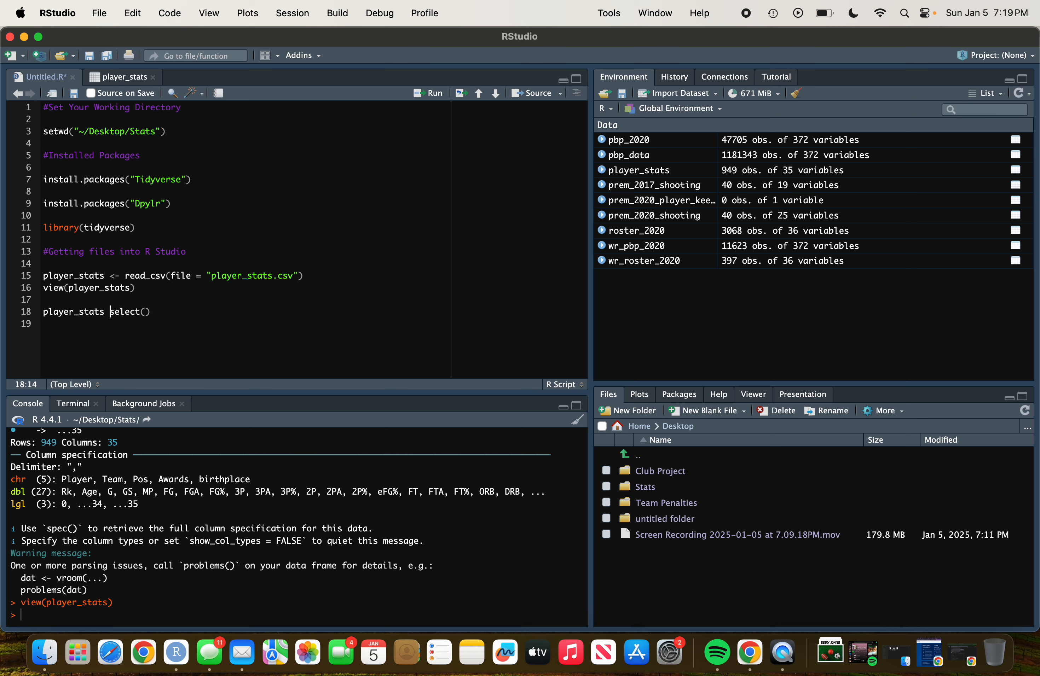
type("-")
left_click(161, 312)
type("player")
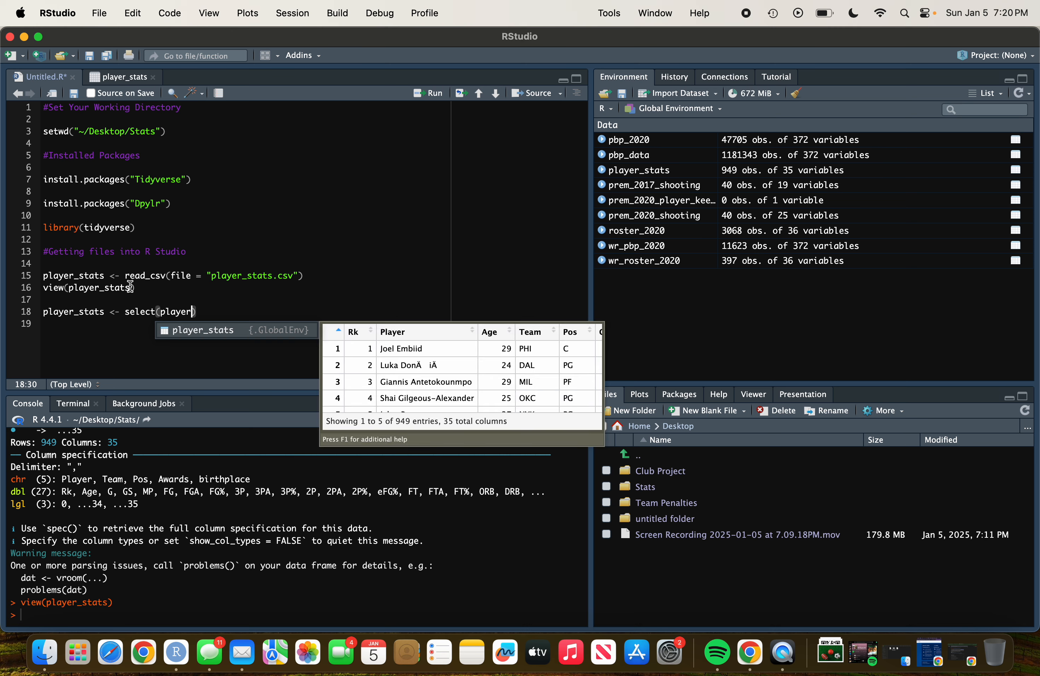
left_click(228, 331)
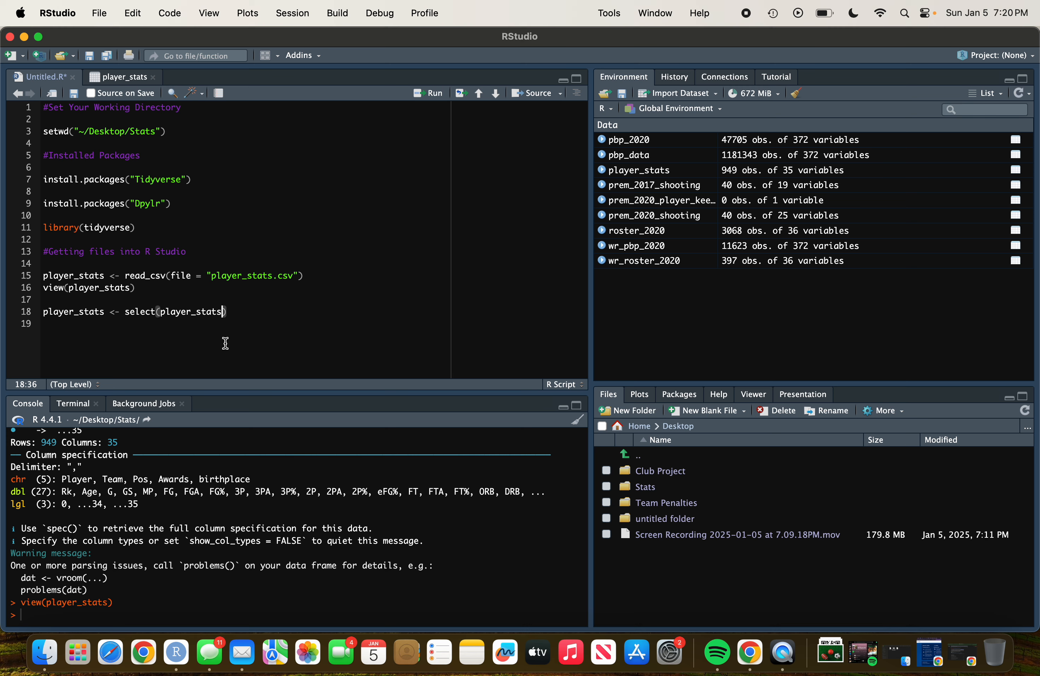
type(",")
type("-")
Check the column names in the data table and add -`FG%` as the first dropped column.
left_click(131, 78)
scroll(476, 171, "right", 5)
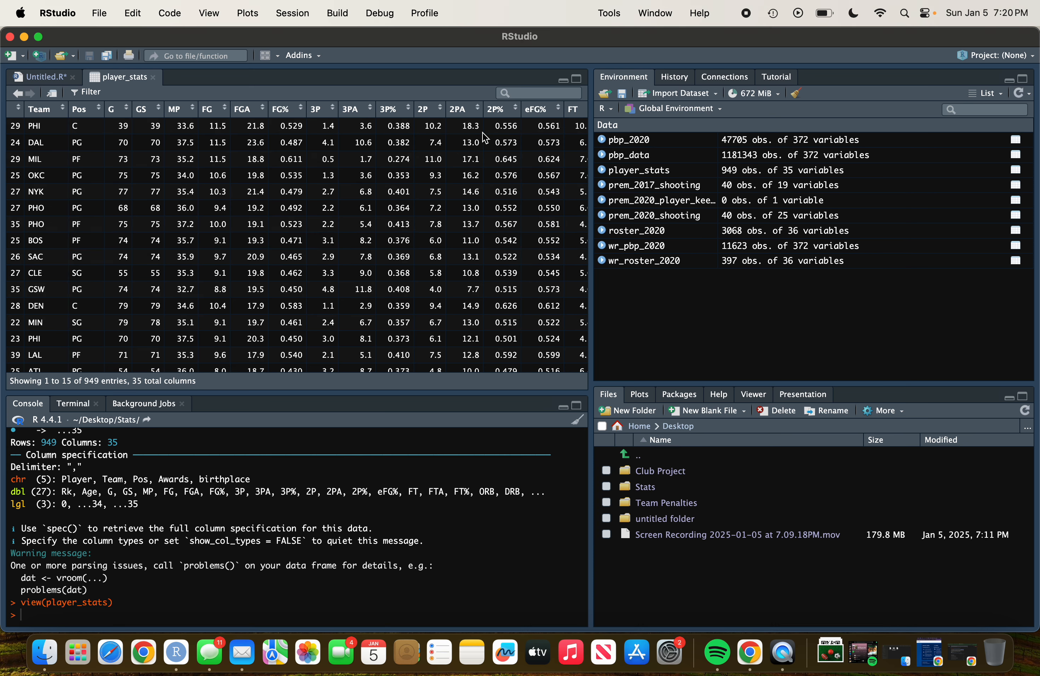
scroll(482, 131, "left", 5)
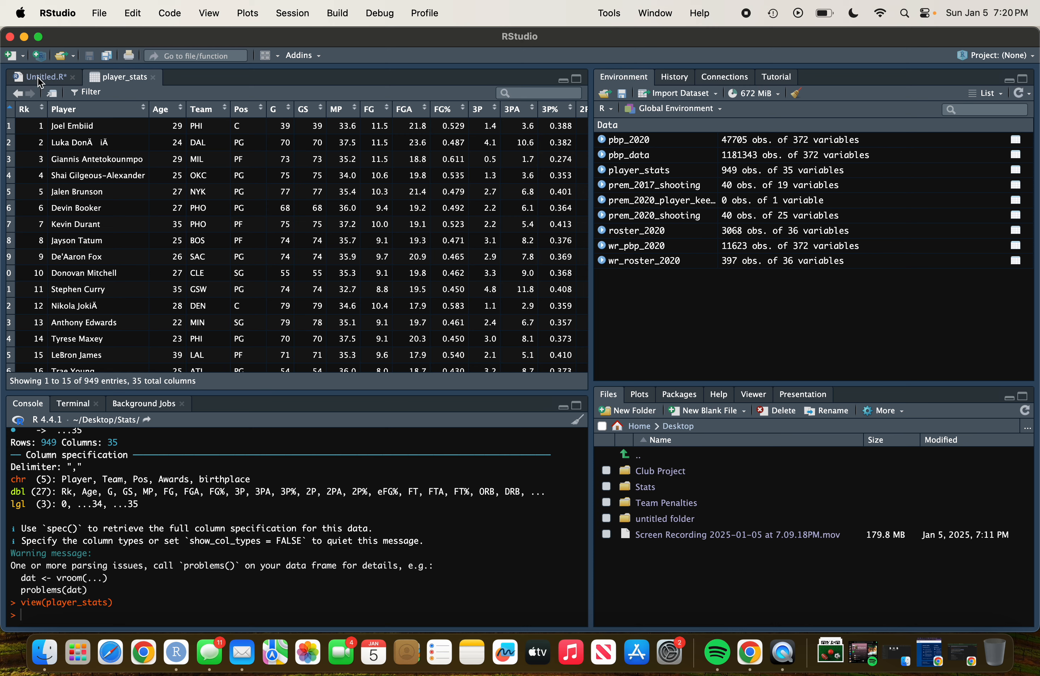
left_click(37, 76)
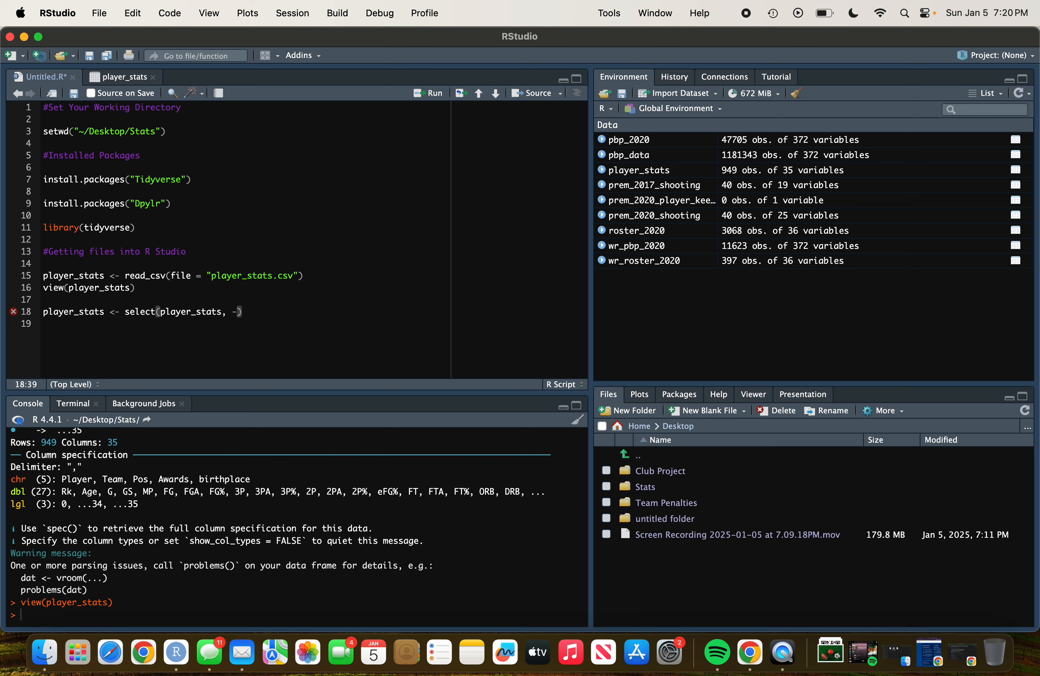
type("`FG%`, -")
Complete the select call to also drop `3P%` and `2P%`, and run the line.
left_click(133, 79)
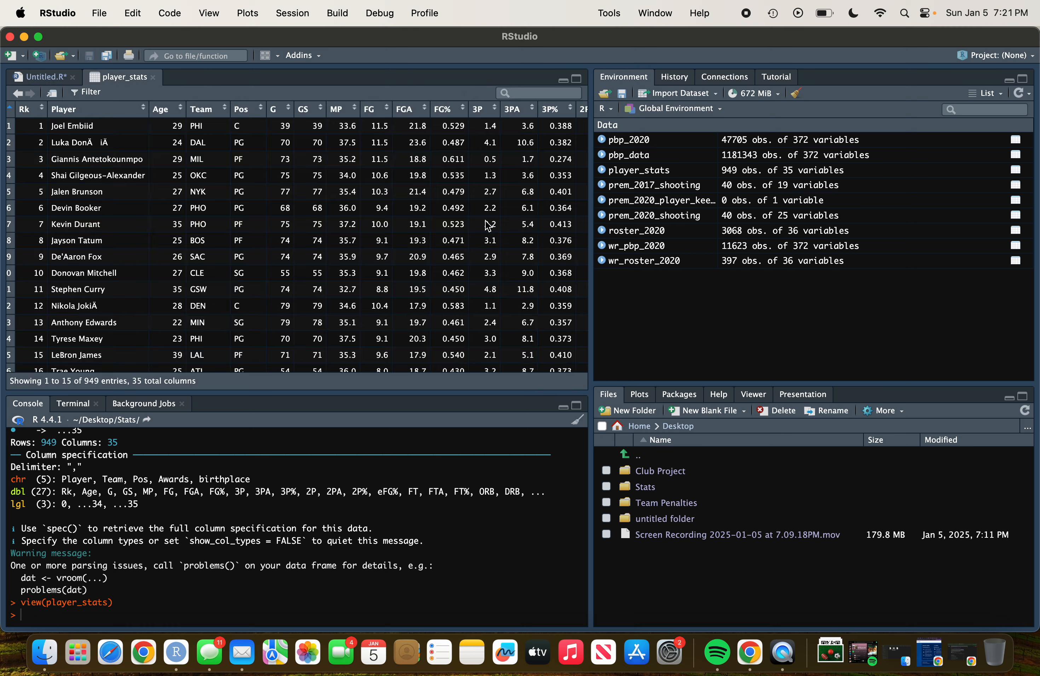
left_click(22, 78)
type("3P")
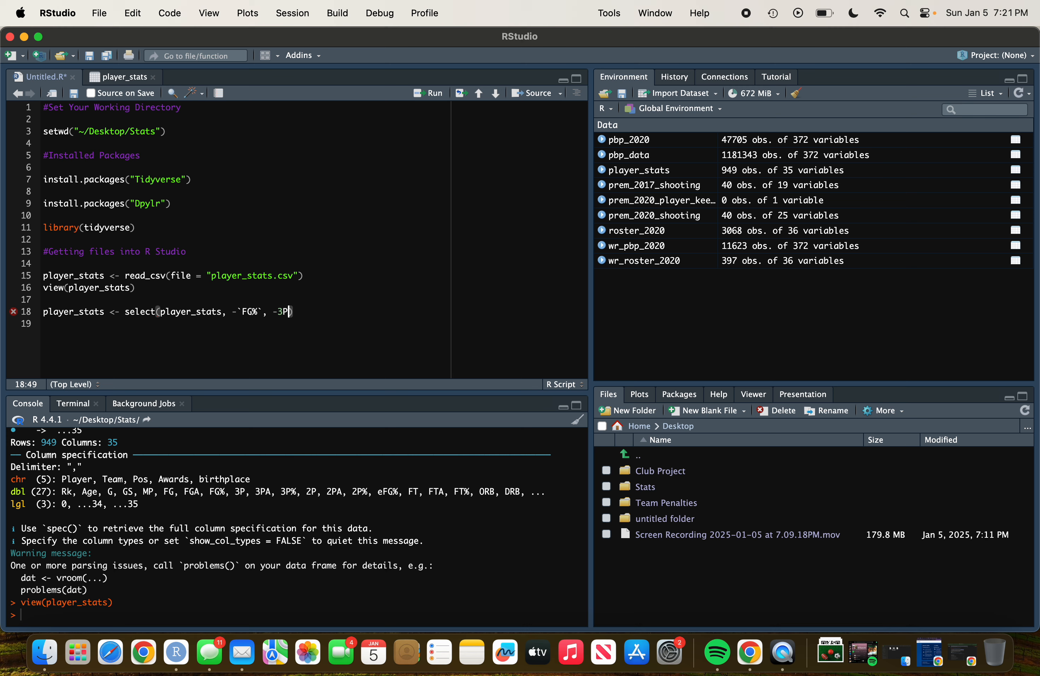
type("%")
double_click(285, 313)
left_click_drag(294, 313, 281, 314)
type("~")
key("BackSpace")
type("`3P%`, -`2P%`)")
left_click(429, 93)
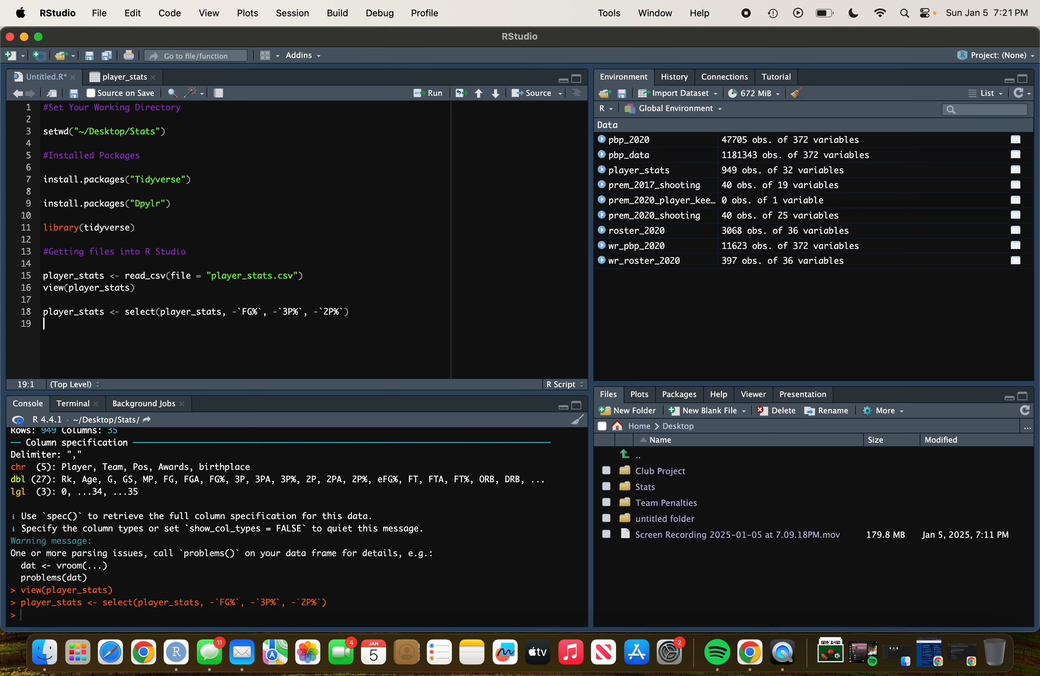
Add view(player_stats) on a new line and run it to inspect the trimmed table.
type("view(p")
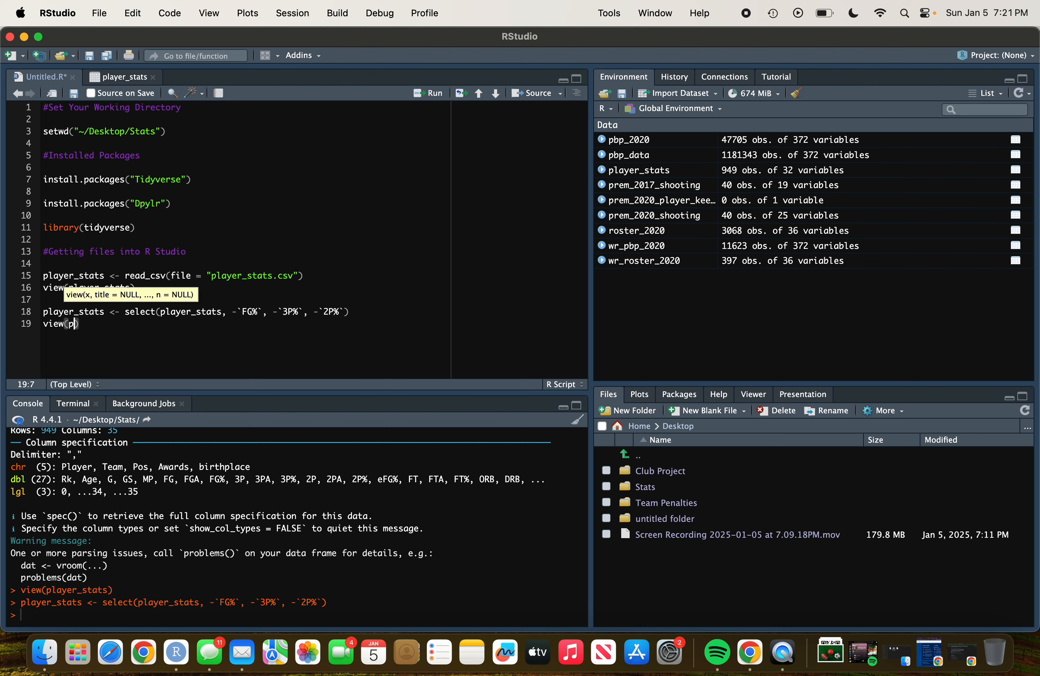
type("layer")
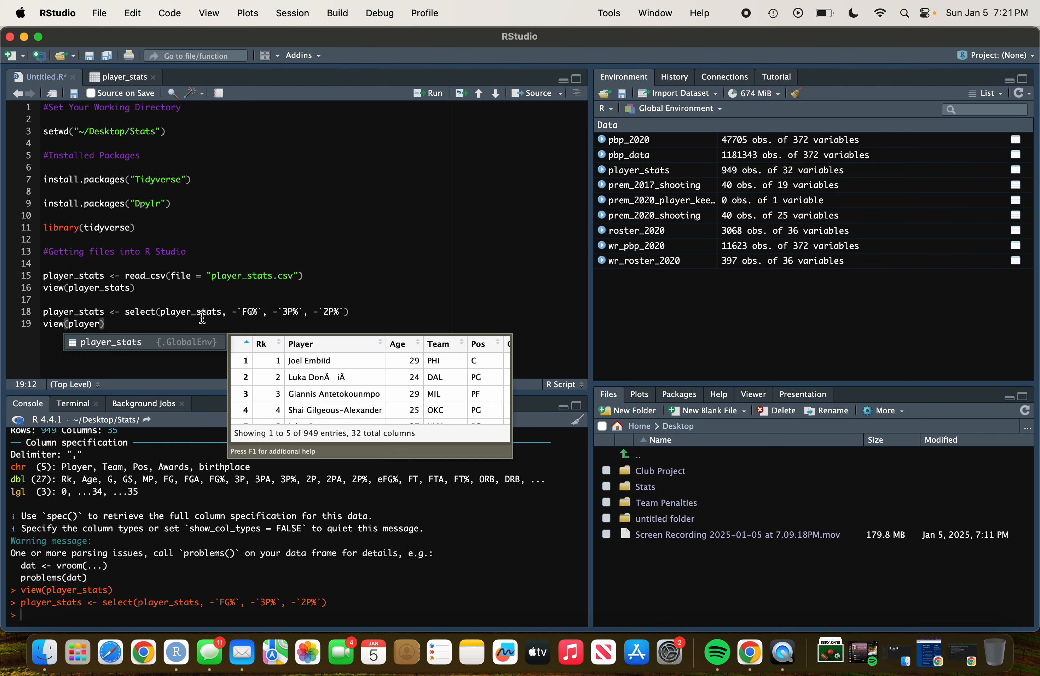
key("Tab")
key("super+Return")
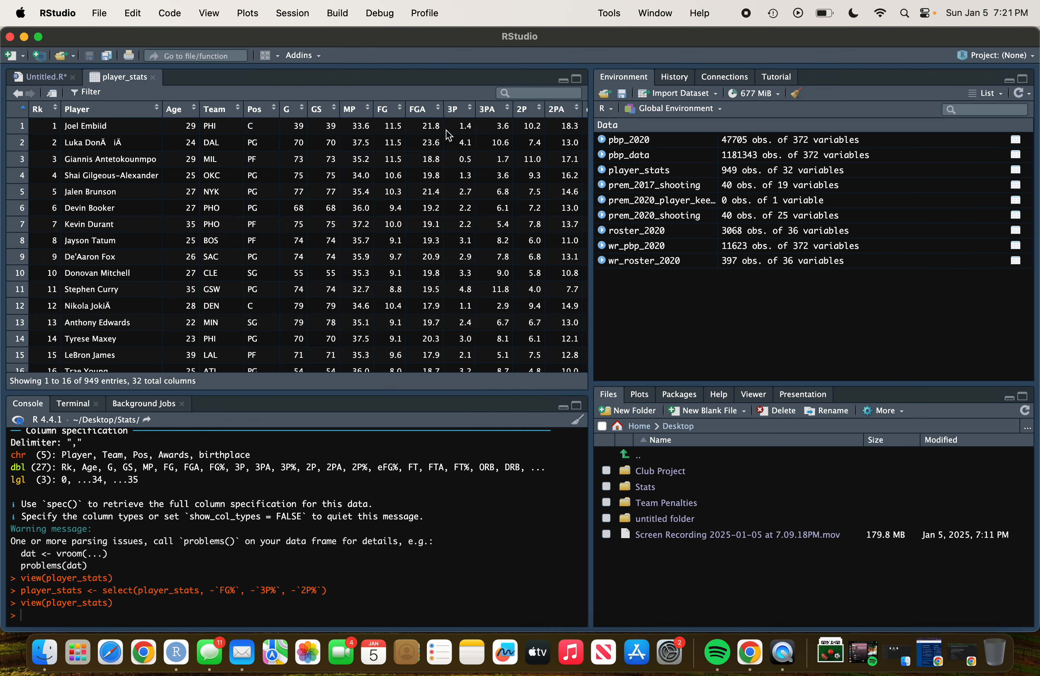
Start a new script line assigning player_stats <- mutate( to compute new columns.
scroll(512, 213, "right", 2)
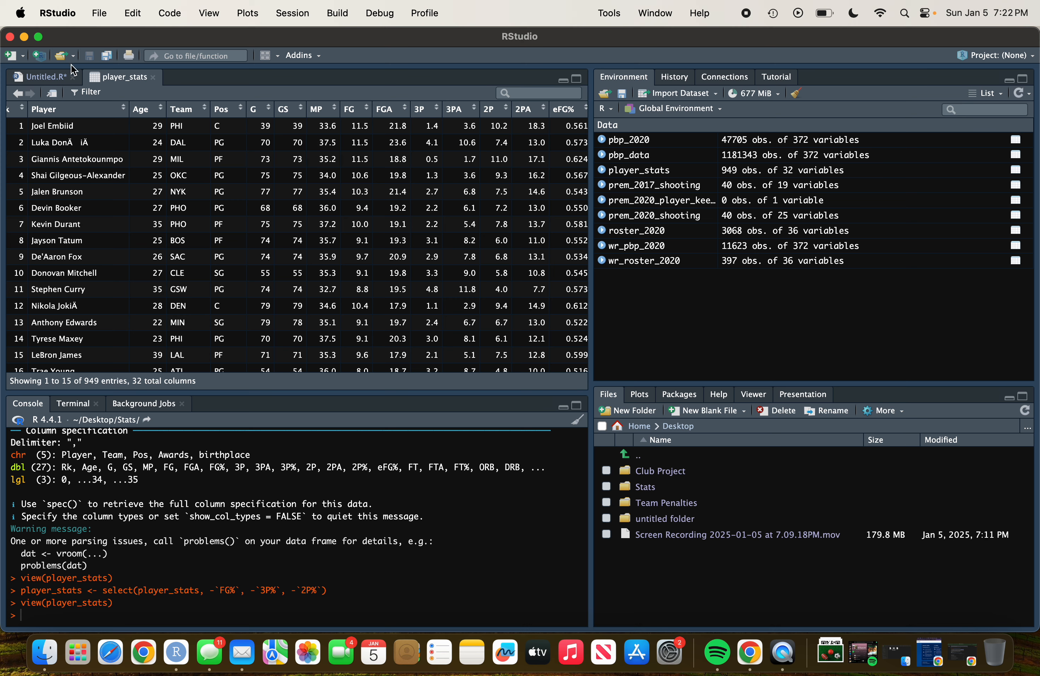
left_click(62, 78)
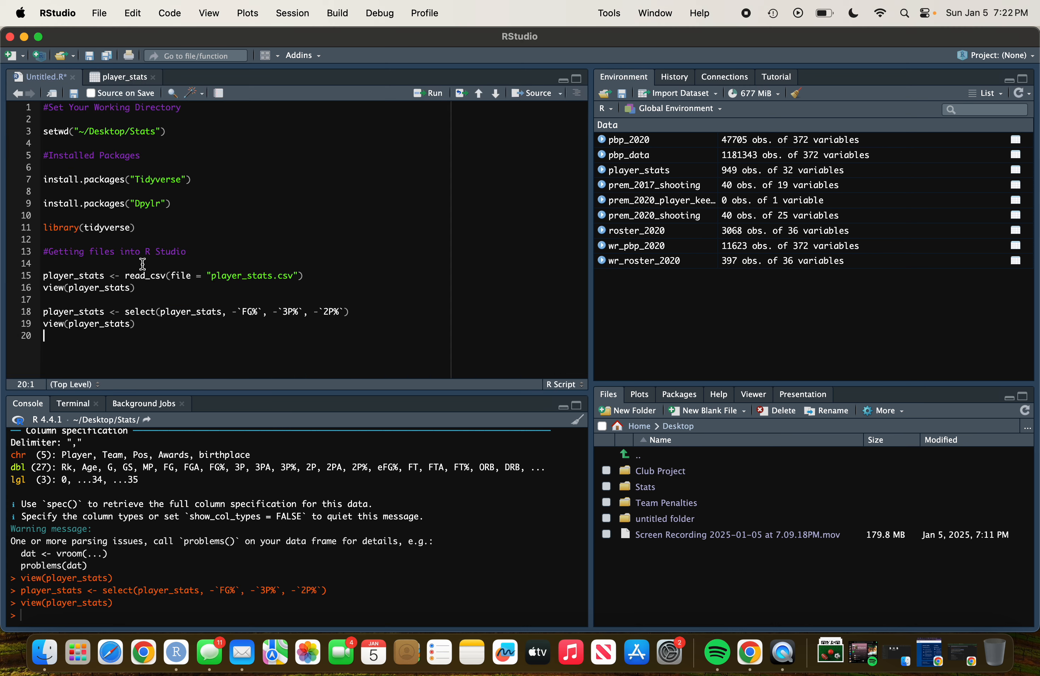
key("Return")
type("player_stat")
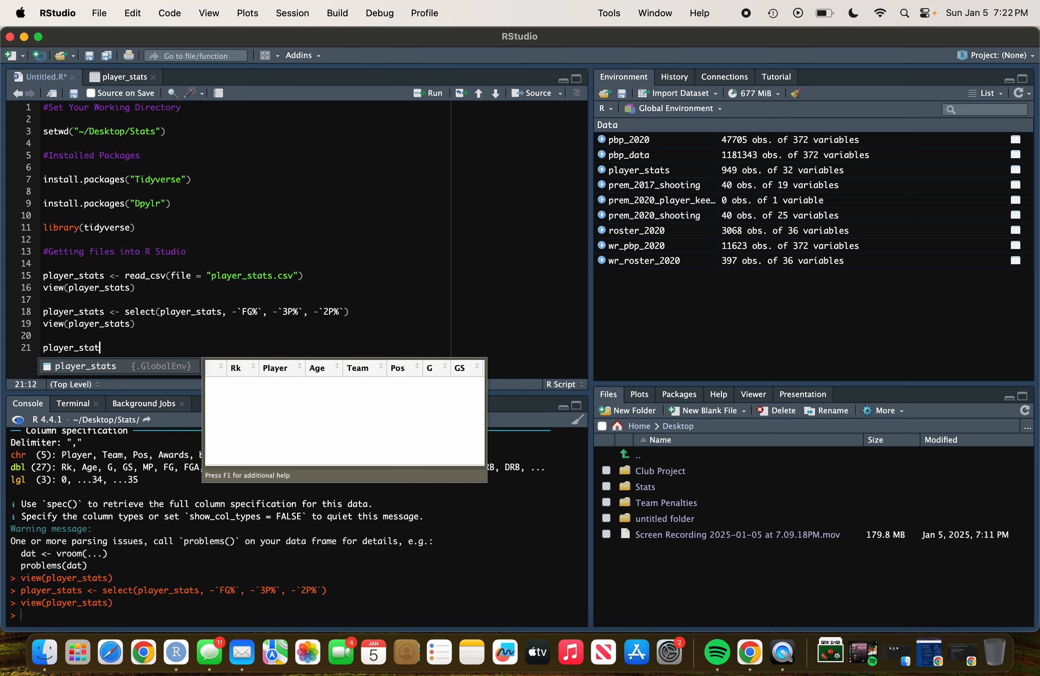
key("Tab")
type("<- mutate")
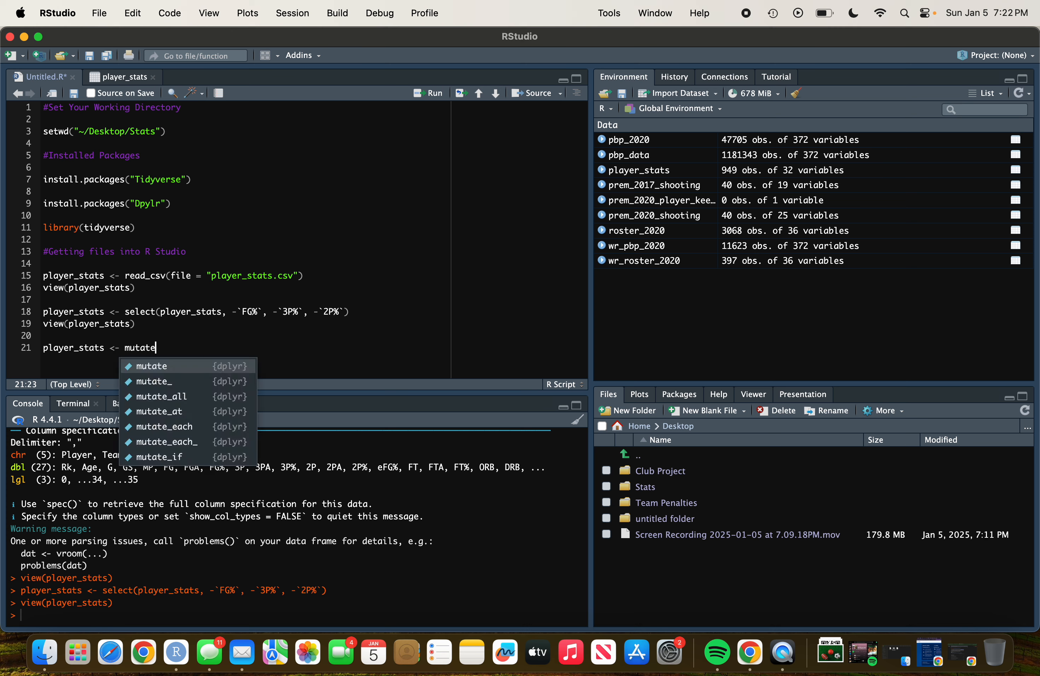
key("Tab")
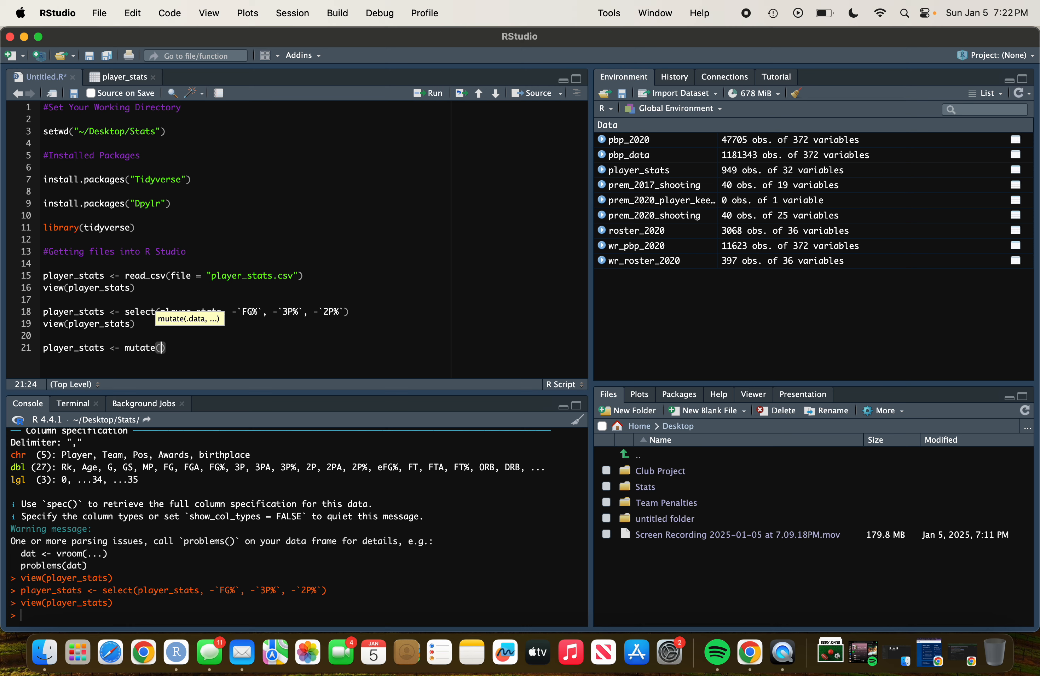
Pass player_stats as the data argument to mutate and begin defining an FGP column.
left_click(123, 78)
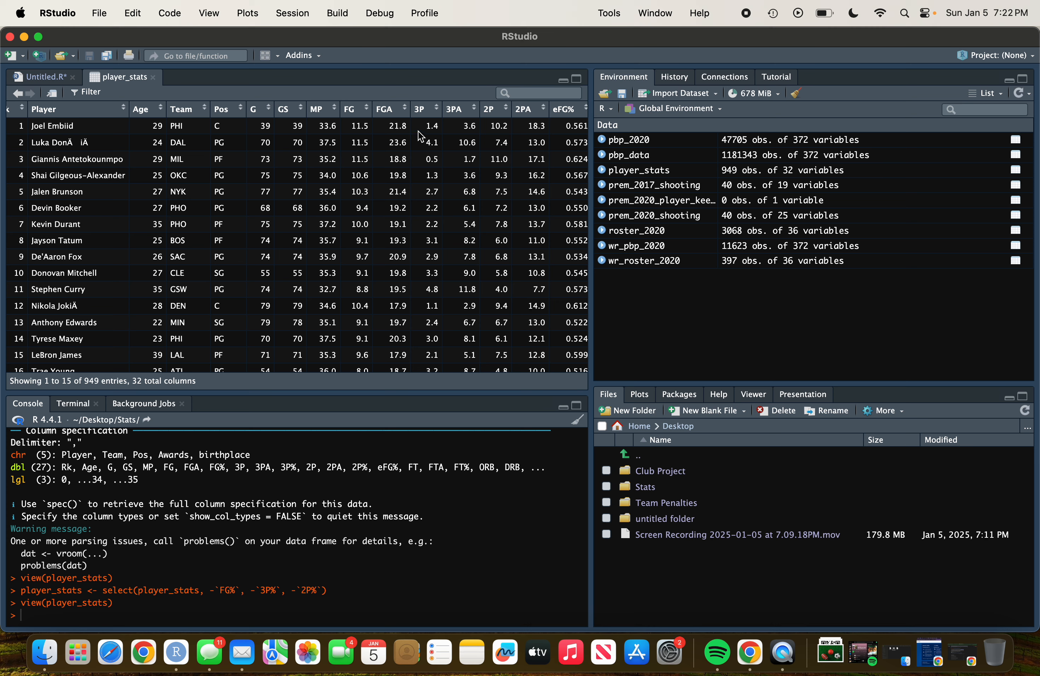
left_click(27, 78)
type("G")
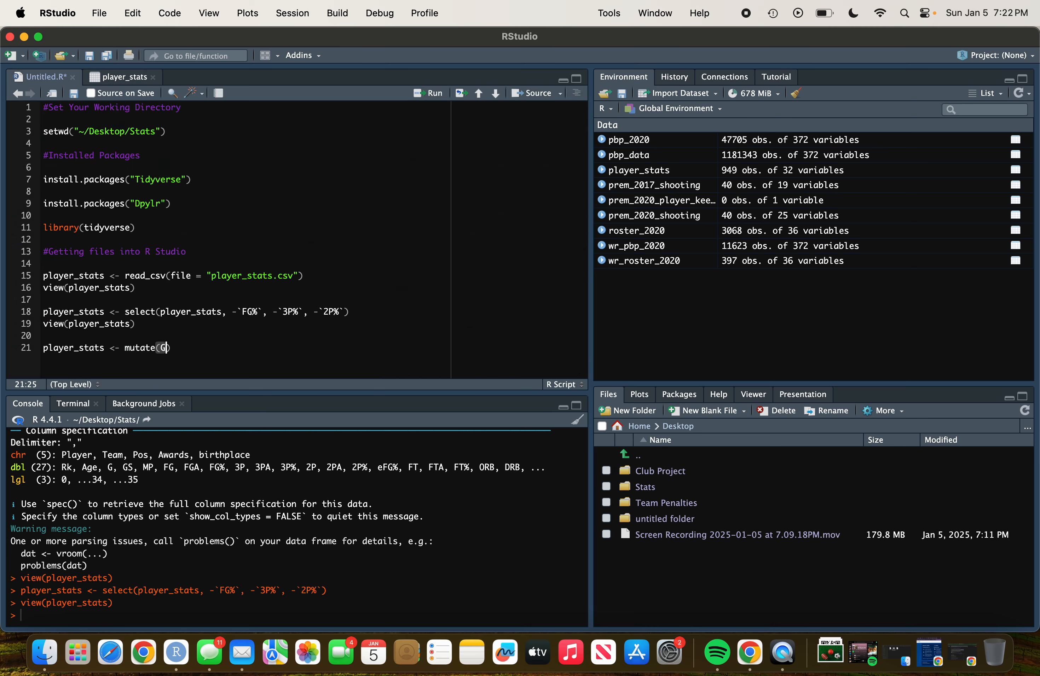
type(" =")
key("BackSpace")
key("BackSpace")
key("BackSpace")
key("BackSpace")
type("FGP")
left_click(160, 348)
type("player_stats,")
left_click(249, 348)
type("FGP =")
Define FGP as FG/FGA and start a `3P%` column in the mutate call.
left_click(127, 79)
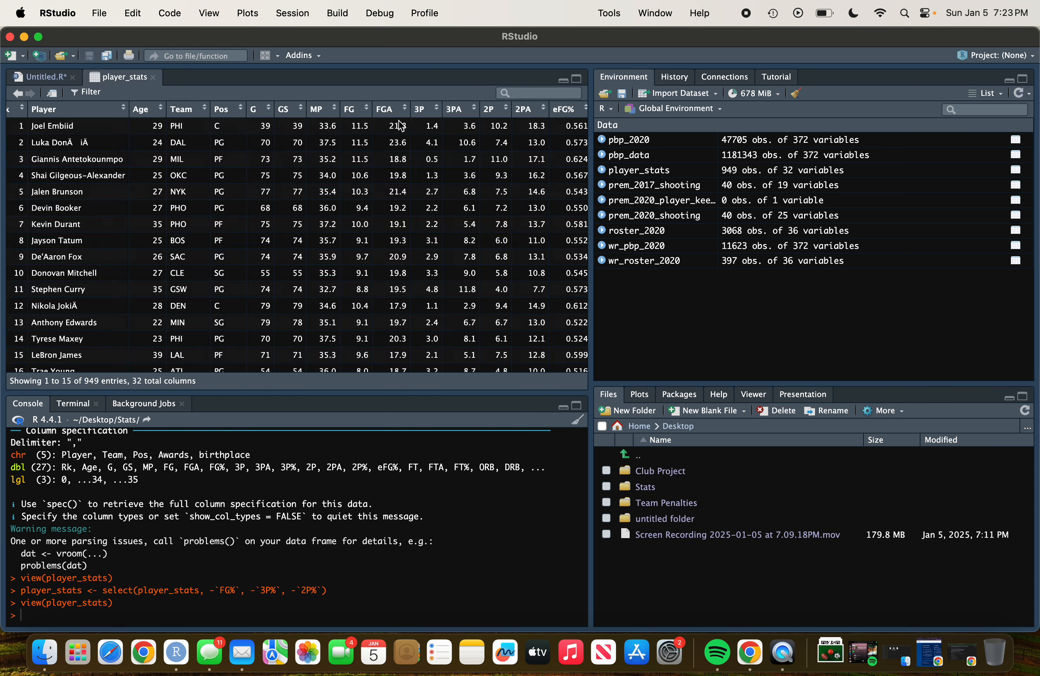
left_click(41, 78)
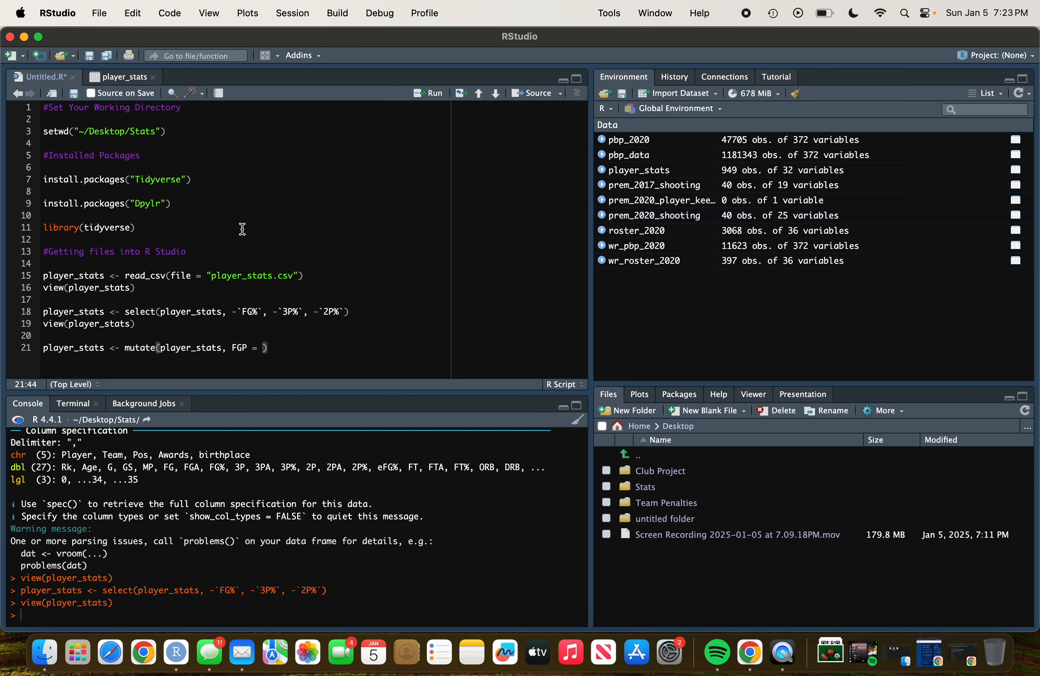
type("FG/FGA, `3P%` =")
Define `3P%` as `3P`/`3PA` and begin a `2P%` column using `2P`.
left_click(125, 76)
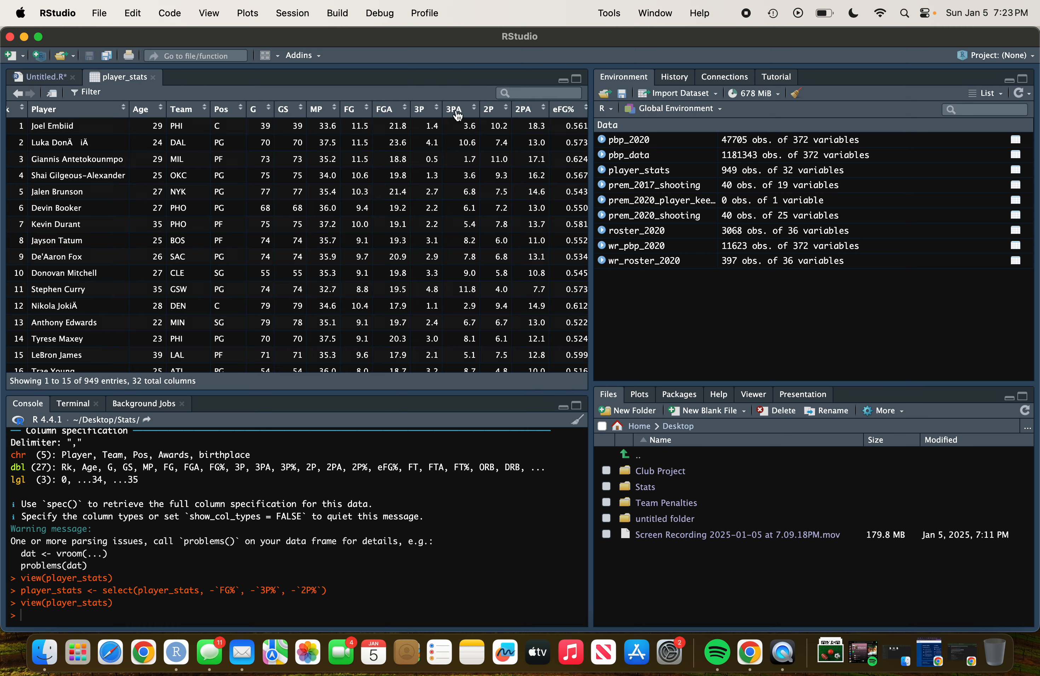
left_click(60, 77)
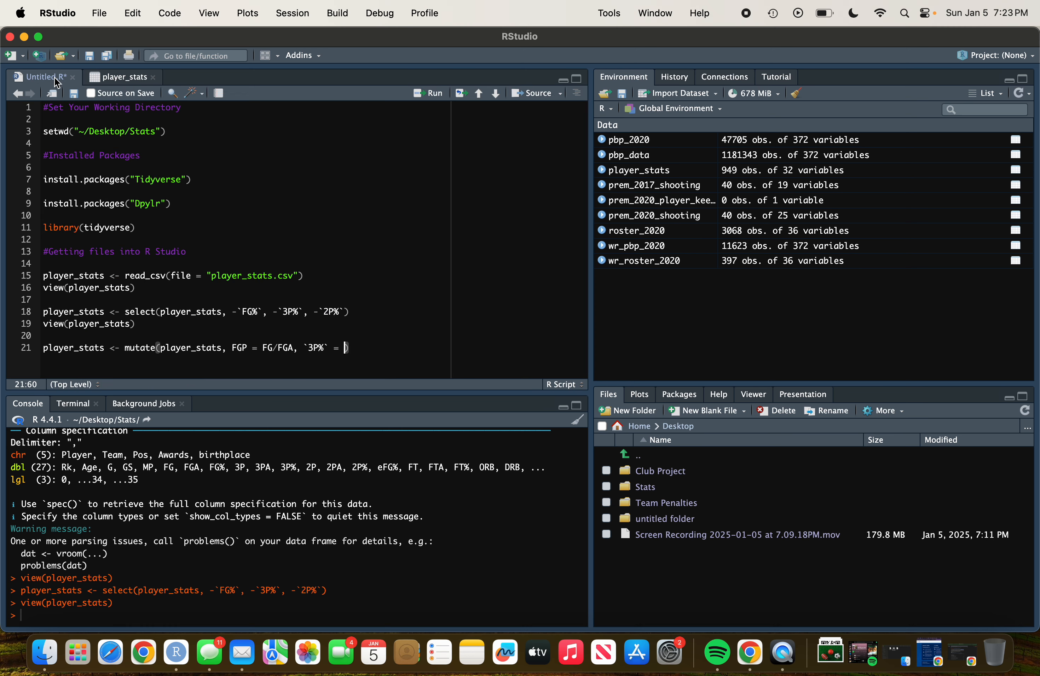
type("`")
type("#")
key("BackSpace")
type("3P")
type("`/`3PA`, `")
key("BackSpace")
type("`2P%` = 2P")
key("BackSpace")
key("BackSpace")
type("`2P")
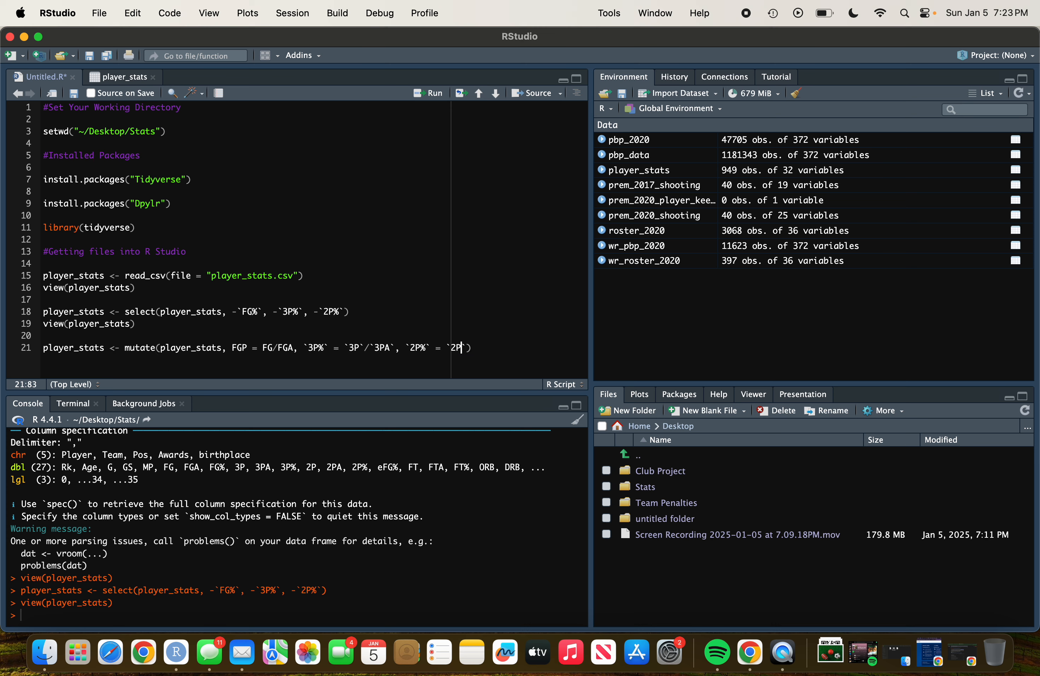
type("`/`2PA`")
Complete `2P%` as `2P`/`2PA` and run the mutate line.
left_click(429, 95)
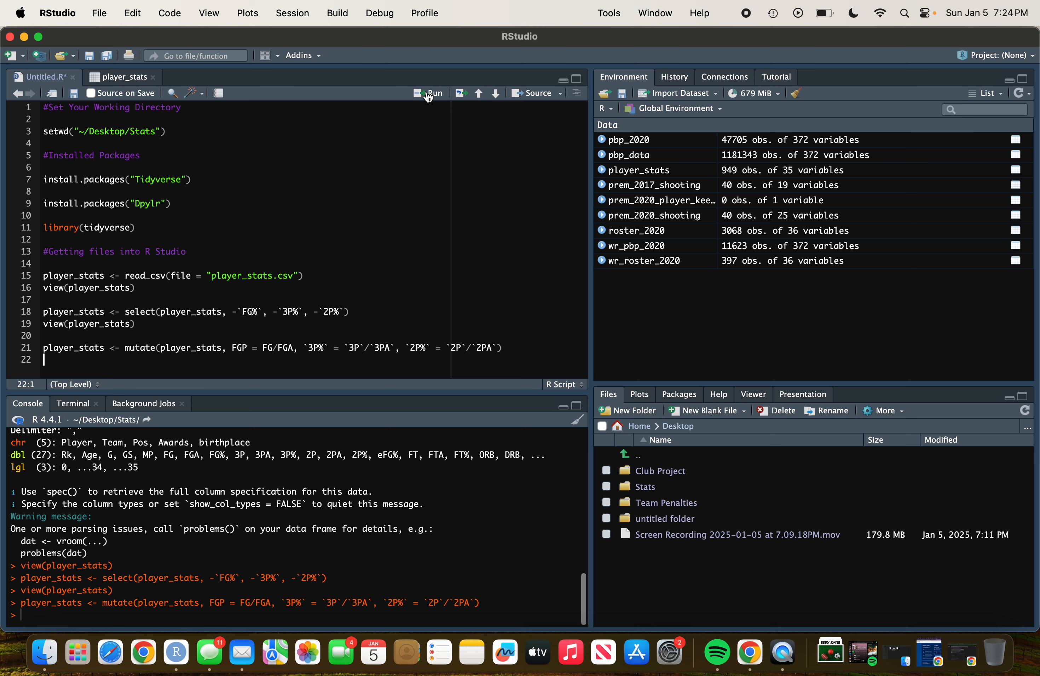
Add view(player_stats) on a new line and run it to open the updated table.
type("view")
type("(pla")
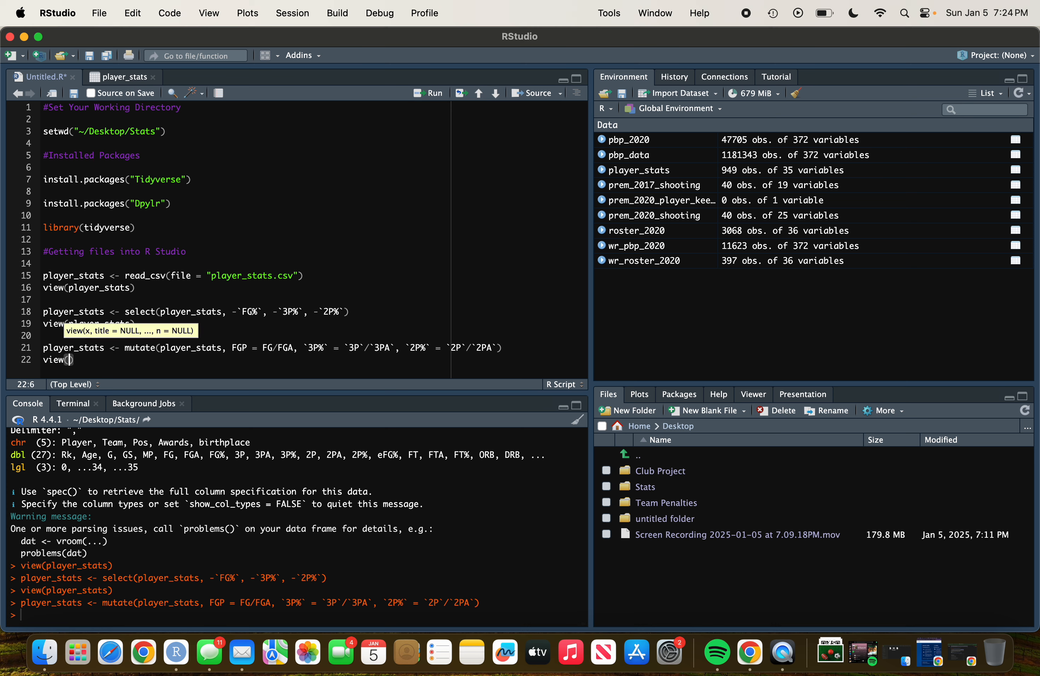
type("yer_stas")
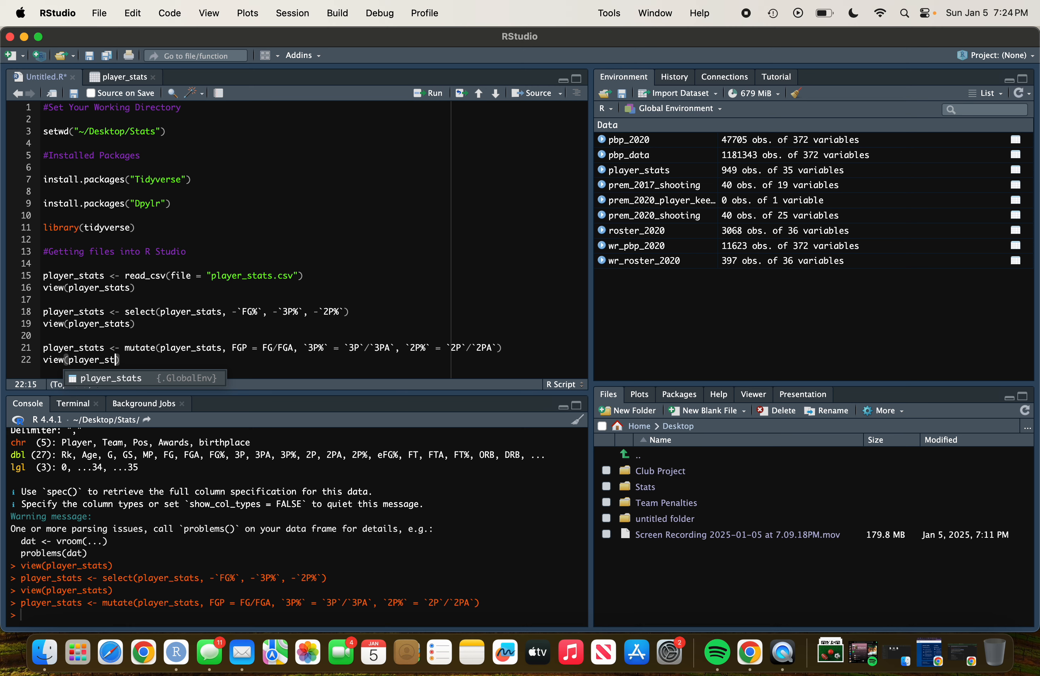
key("Tab")
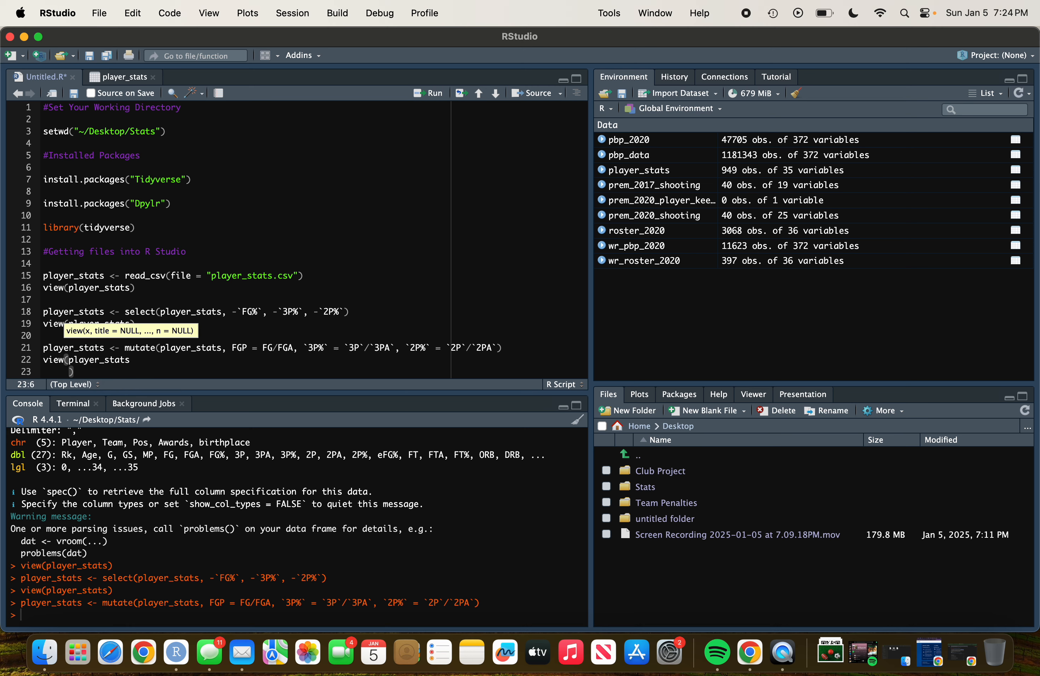
key("Return")
key("super+Return")
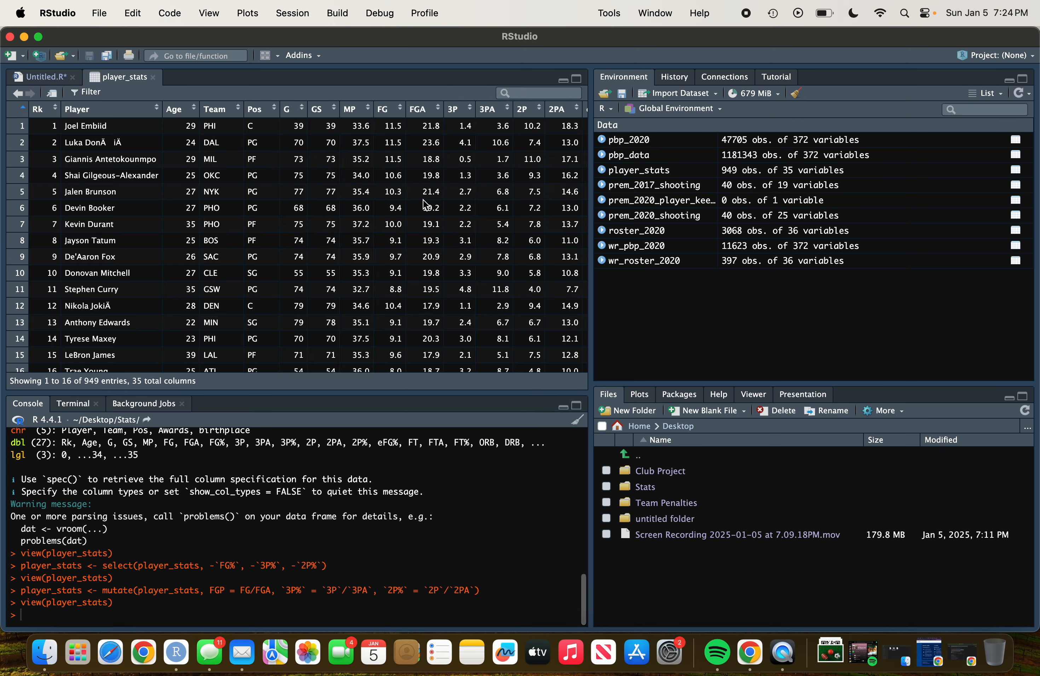
Inspect the new FGP, 3P% and 2P% columns by sorting on FGP, then restore Rk order and return to the script.
scroll(430, 198, "right", 20)
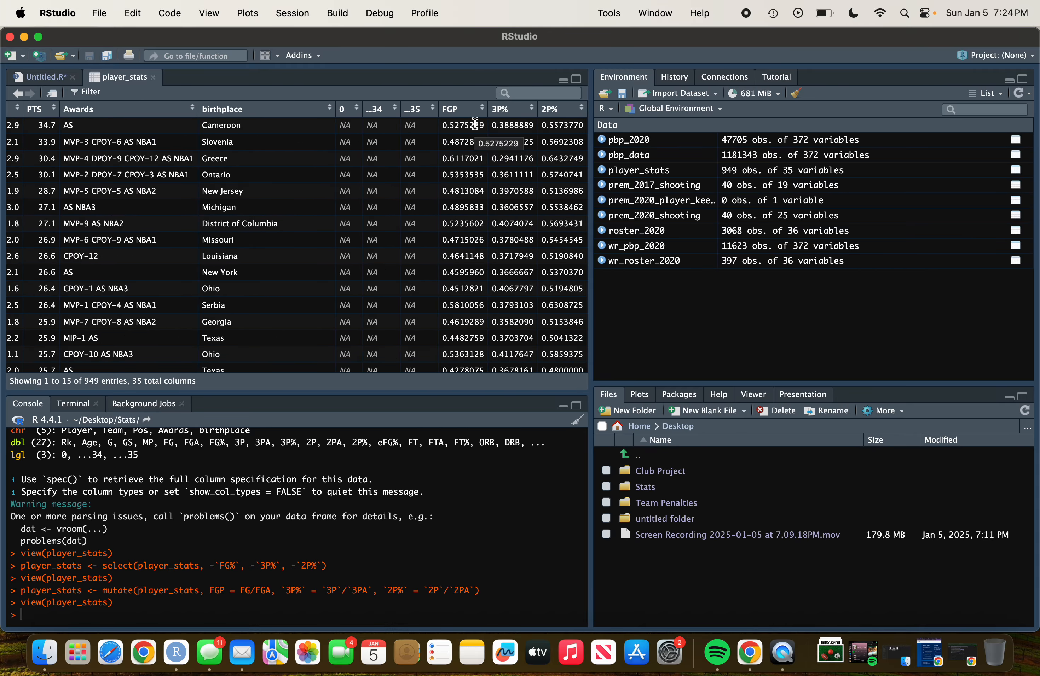
left_click(455, 110)
left_click(456, 109)
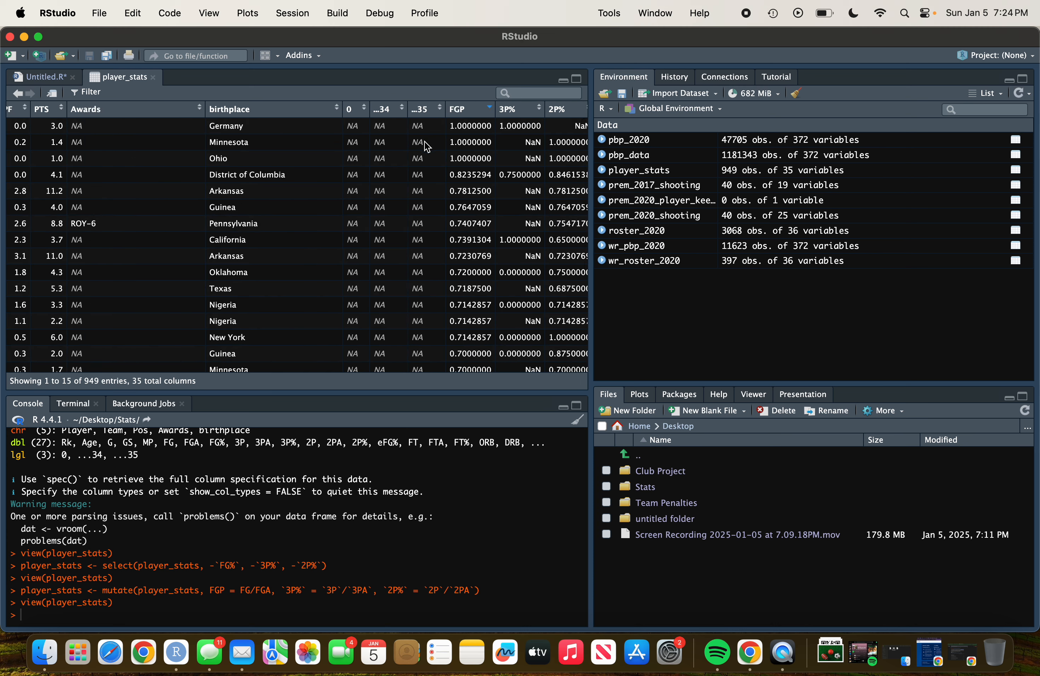
left_click(474, 111)
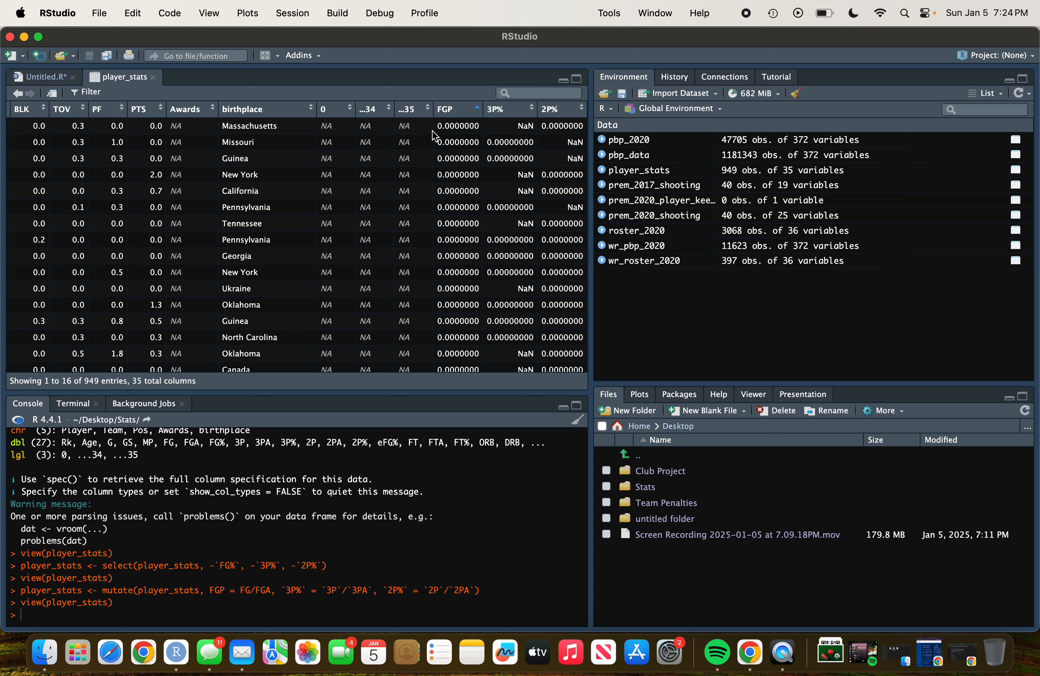
left_click(464, 111)
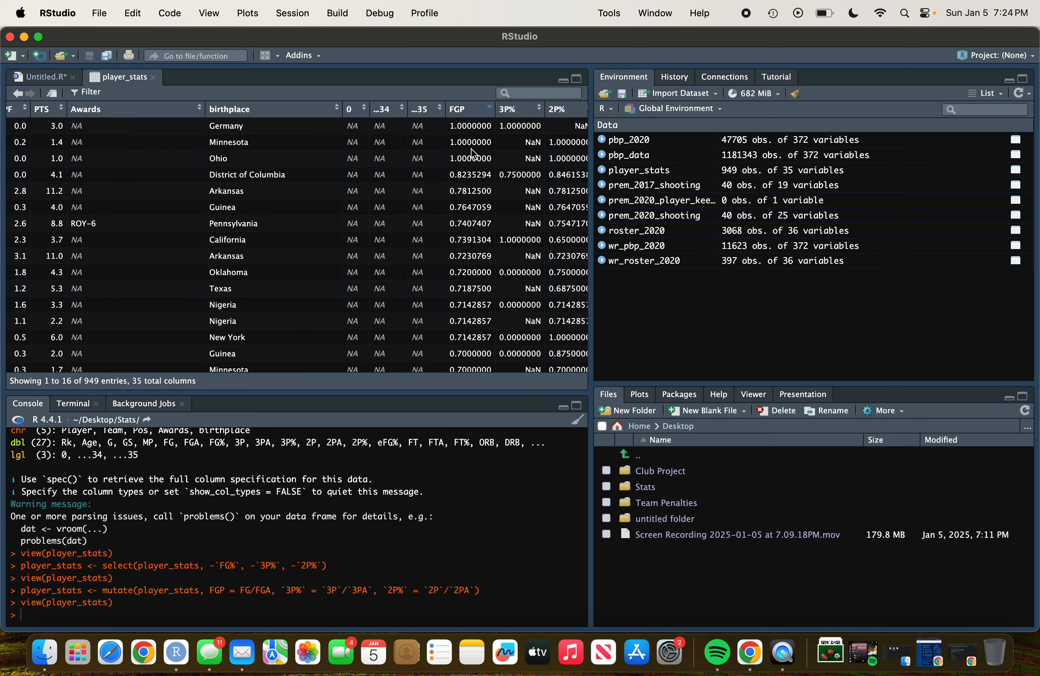
scroll(264, 242, "left", 15)
left_click(52, 110)
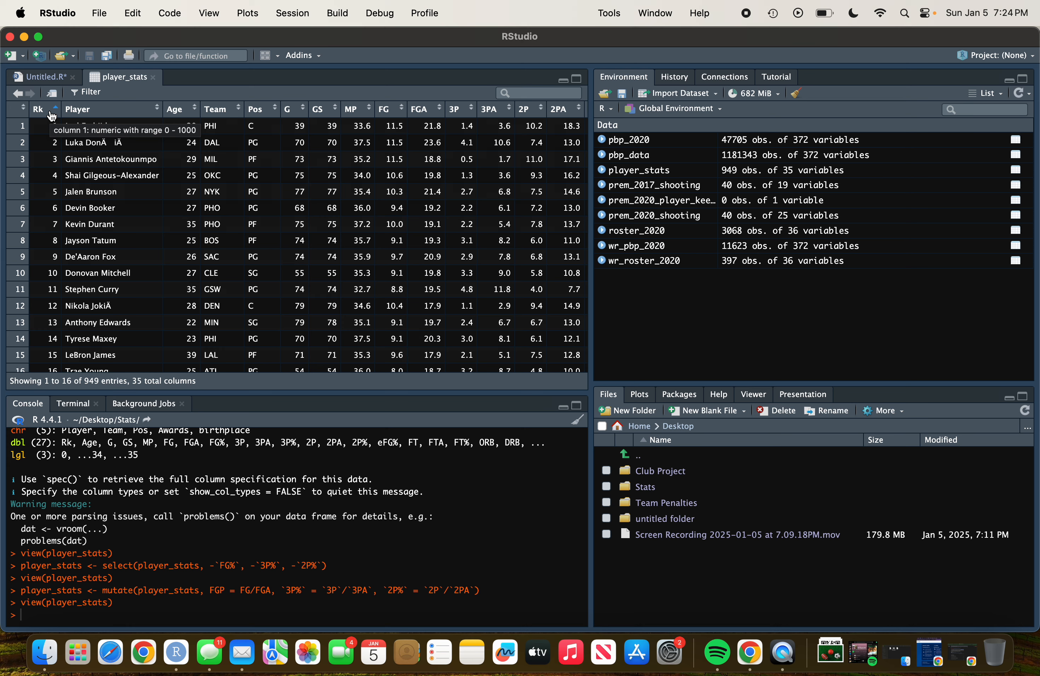
left_click(43, 78)
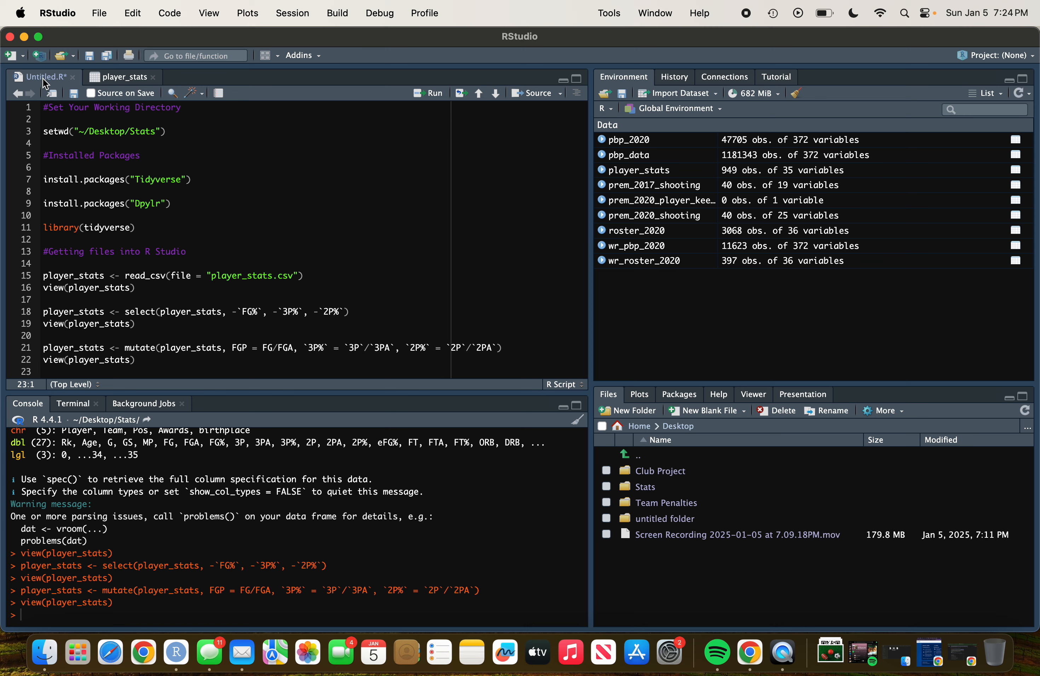